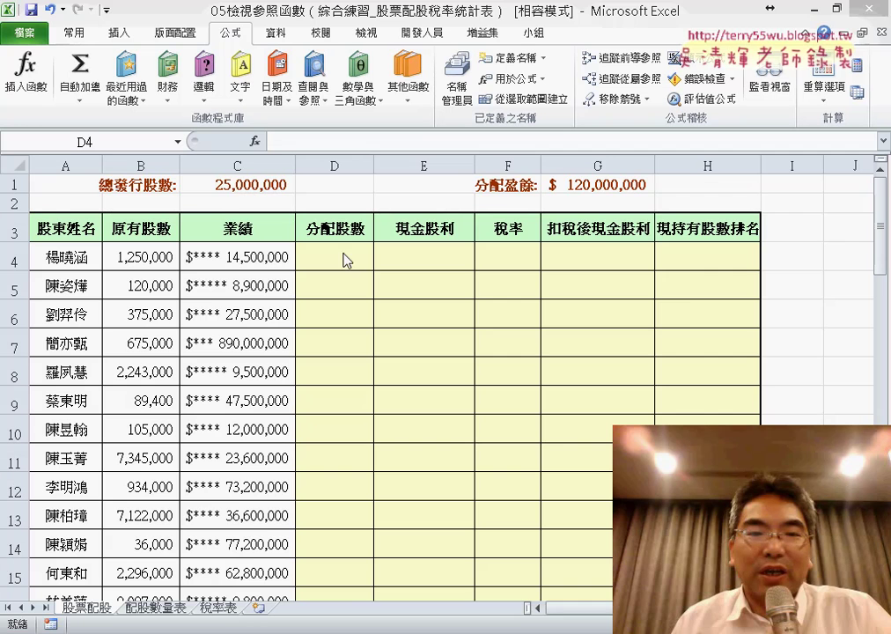
- Start a VLOOKUP in D4 from the 檢視與參照 category with lookup value C4/10000
{"action": "left_click", "coordinate": [255, 142]}
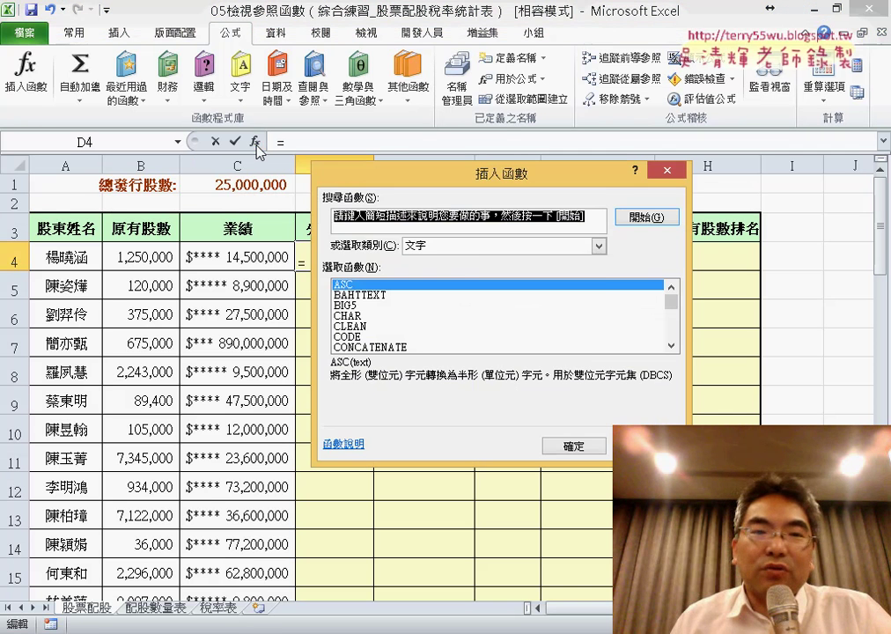
{"action": "left_click", "coordinate": [479, 249]}
{"action": "left_click", "coordinate": [443, 320]}
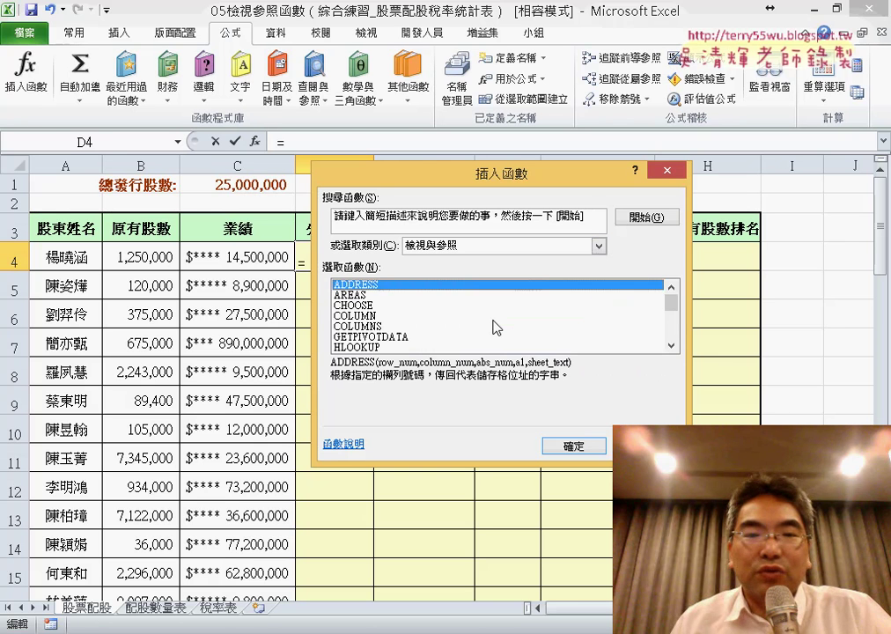
{"action": "left_click_drag", "start_coordinate": [671, 303], "coordinate": [669, 344]}
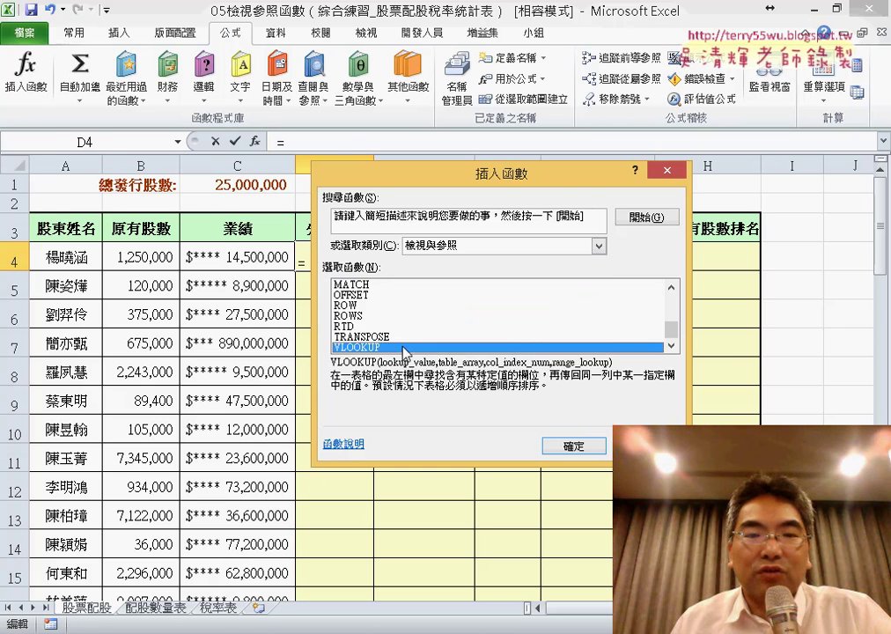
{"action": "double_click", "coordinate": [378, 345]}
{"action": "left_click_drag", "start_coordinate": [500, 185], "coordinate": [634, 194]}
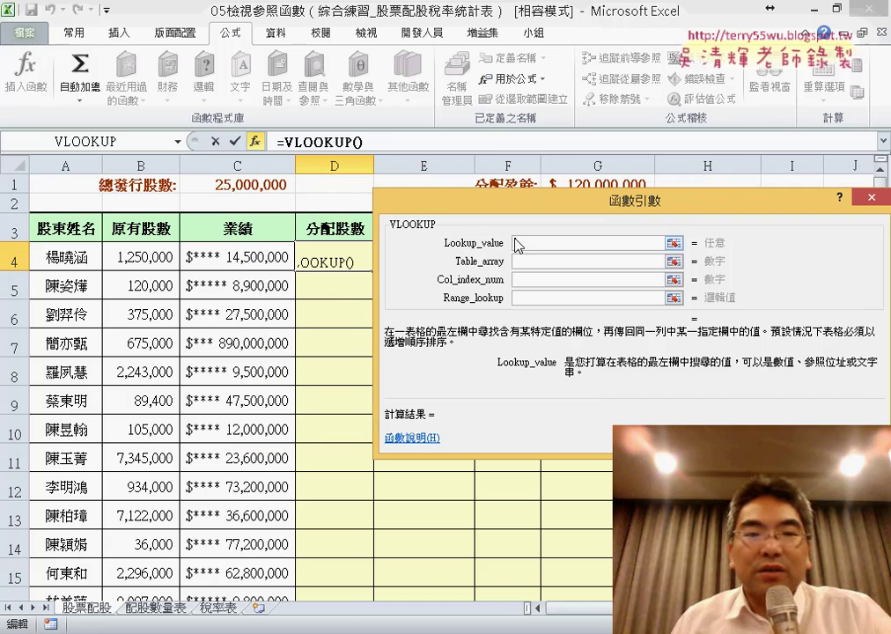
{"action": "left_click", "coordinate": [244, 263]}
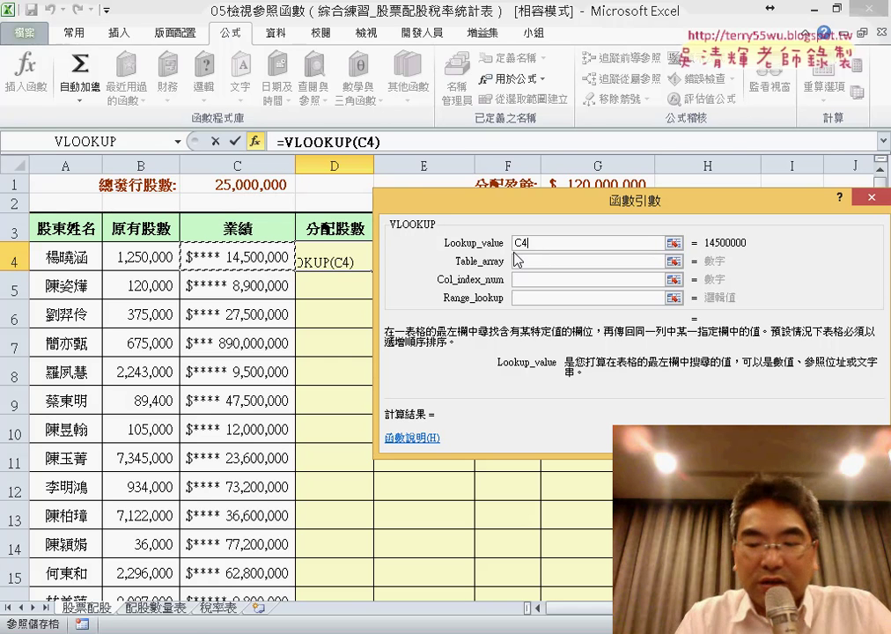
{"action": "type", "text": "/1"}
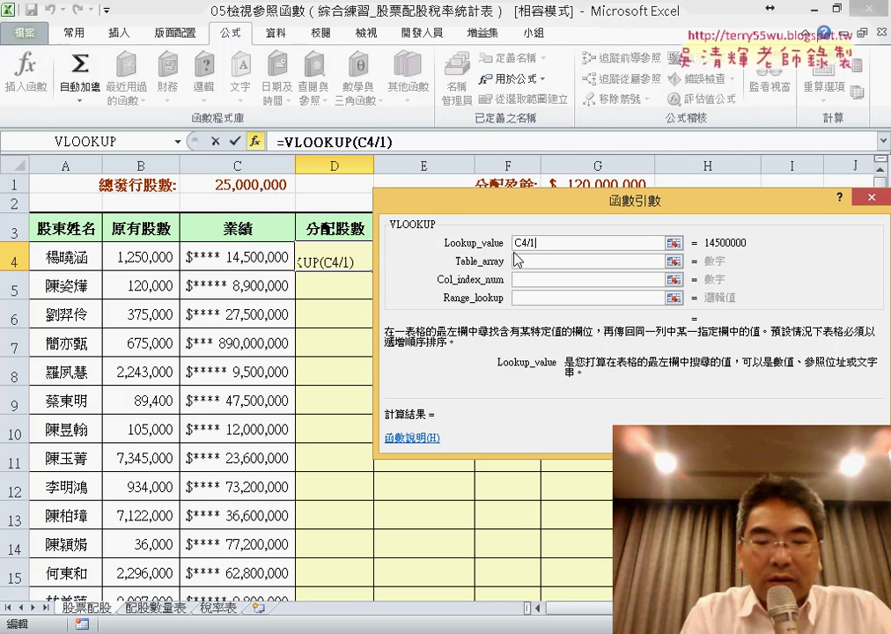
{"action": "type", "text": "0000"}
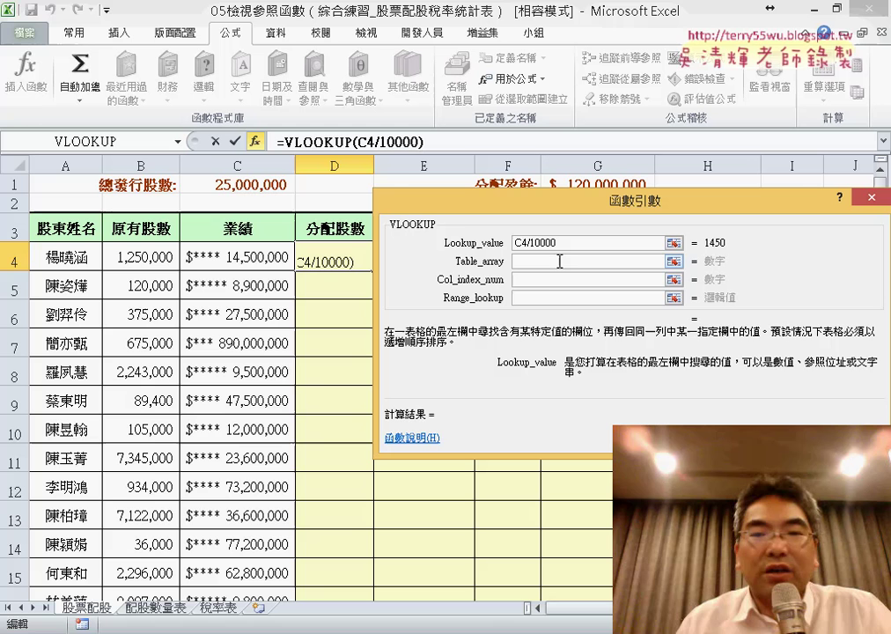
{"action": "left_click", "coordinate": [557, 262]}
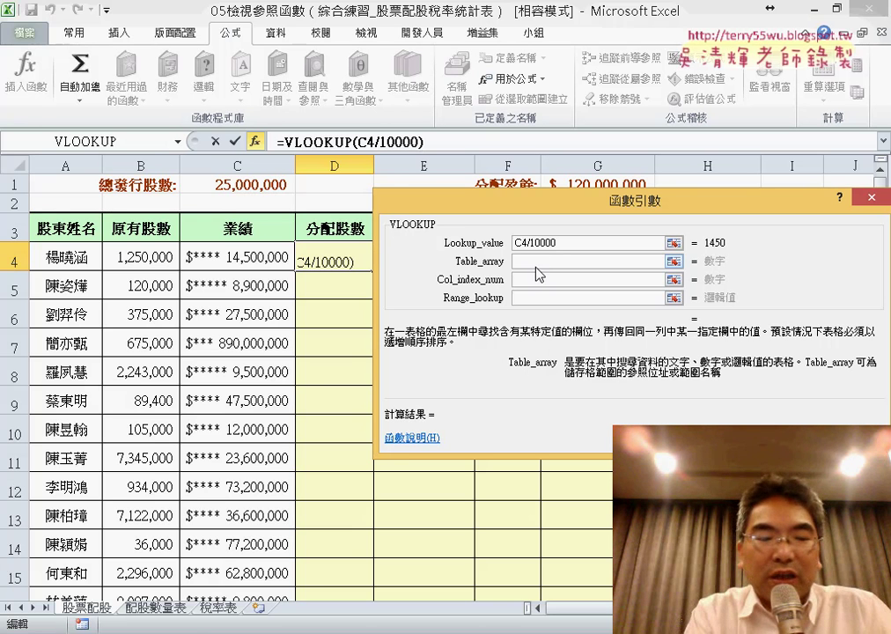
- Paste the named range 配股數量表 into the VLOOKUP's Table_array from the F3 name list
{"action": "key", "text": "F3"}
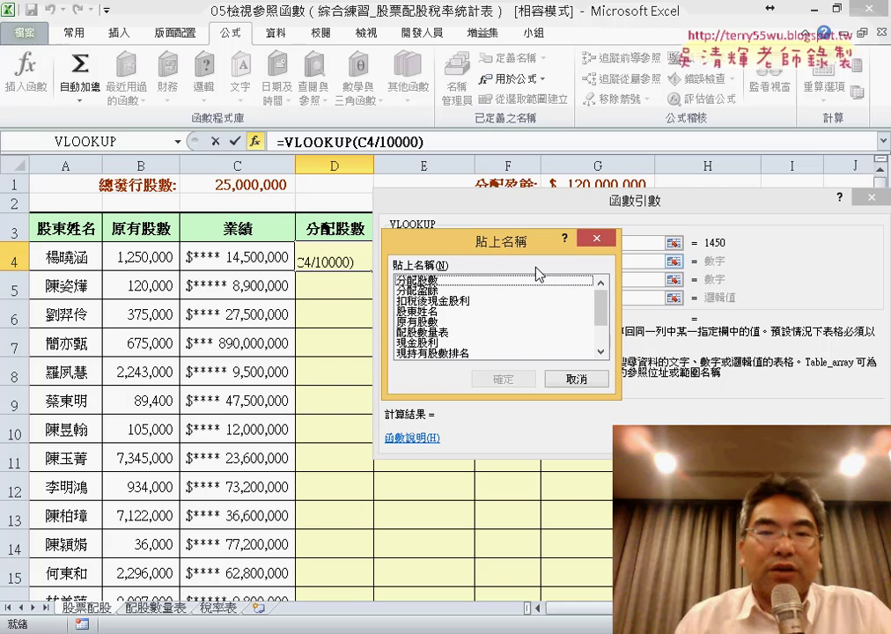
{"action": "left_click_drag", "start_coordinate": [535, 251], "coordinate": [292, 249]}
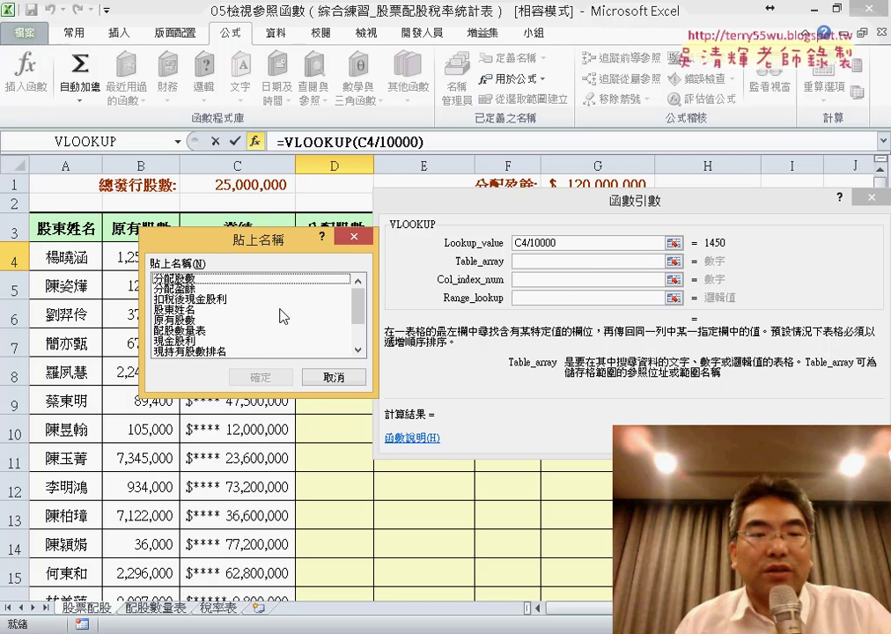
{"action": "left_click", "coordinate": [176, 329]}
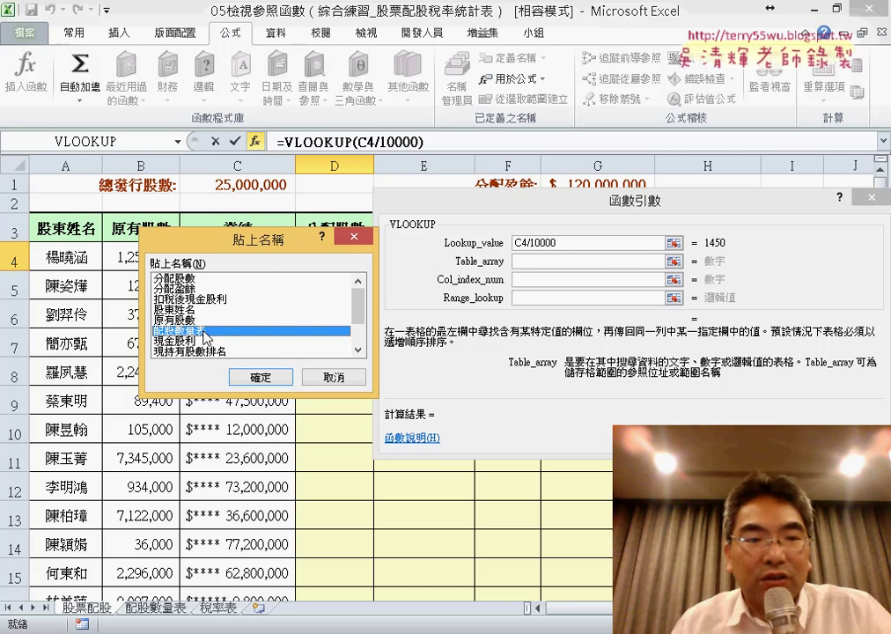
{"action": "left_click", "coordinate": [260, 377]}
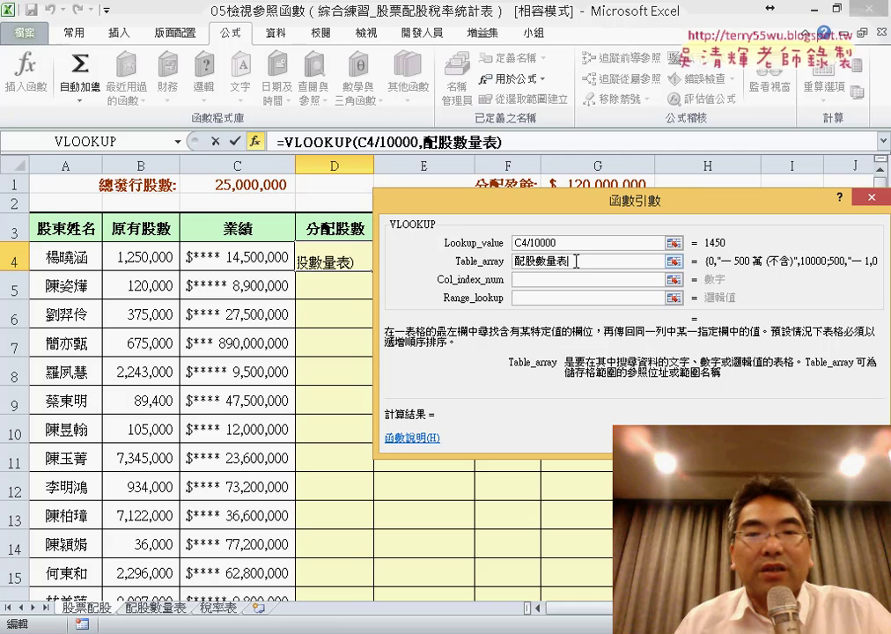
{"action": "left_click", "coordinate": [573, 282]}
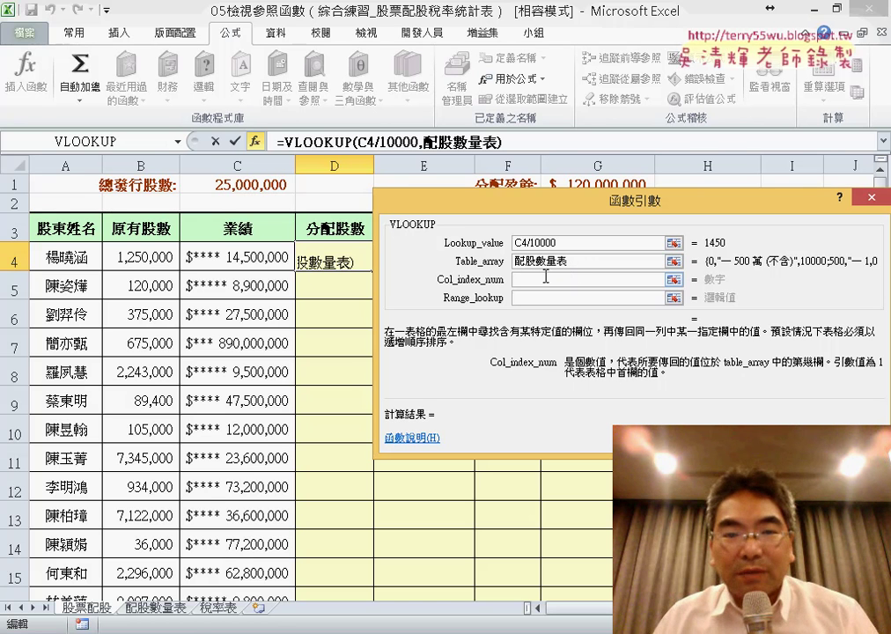
- Show the 配股數量表 table and annotate its range, 萬 unit and column C, then clear the ink
{"action": "left_click", "coordinate": [583, 260]}
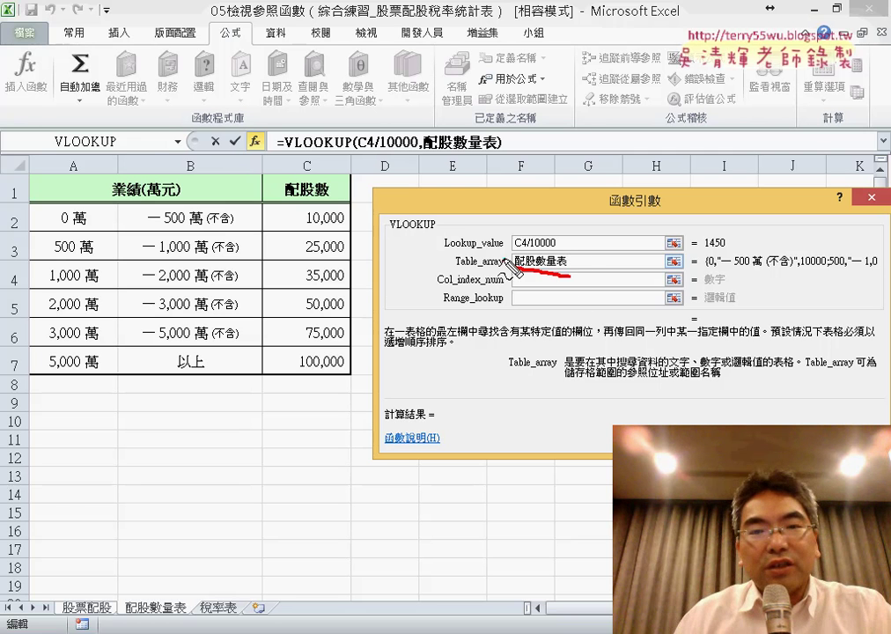
{"action": "left_click_drag", "start_coordinate": [563, 264], "coordinate": [597, 271]}
{"action": "left_click_drag", "start_coordinate": [104, 401], "coordinate": [145, 412]}
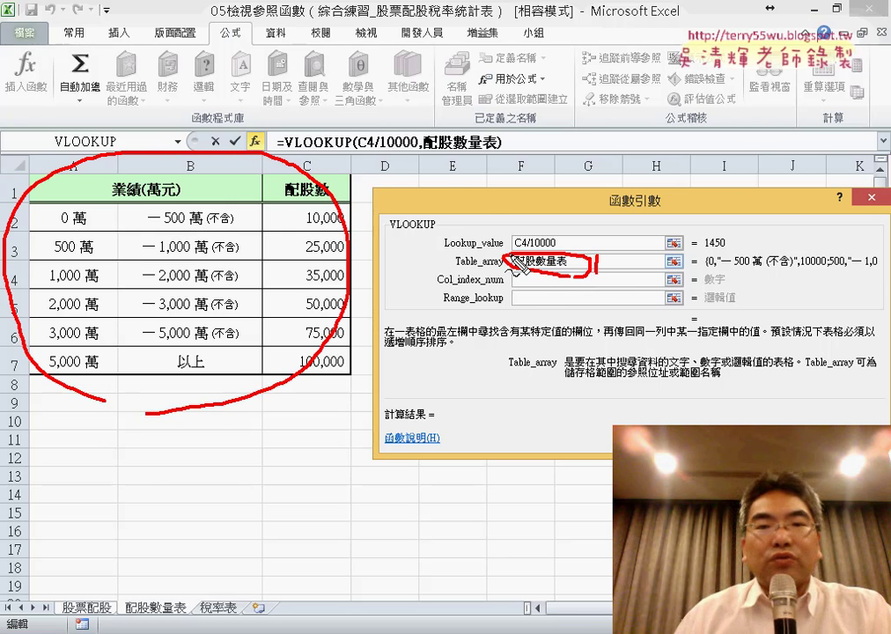
{"action": "left_click_drag", "start_coordinate": [516, 264], "coordinate": [339, 200]}
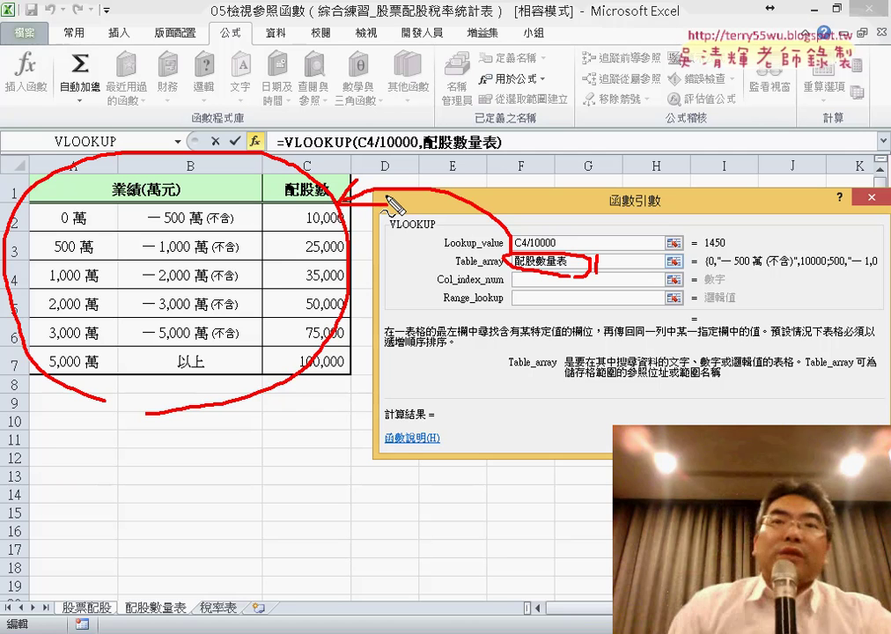
{"action": "left_click_drag", "start_coordinate": [163, 64], "coordinate": [75, 151]}
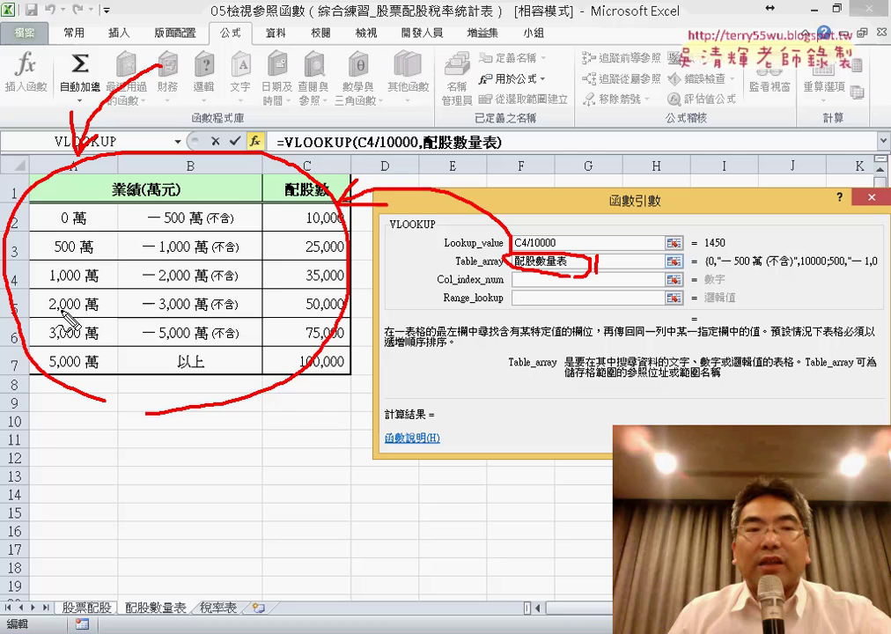
{"action": "left_click_drag", "start_coordinate": [85, 283], "coordinate": [100, 282]}
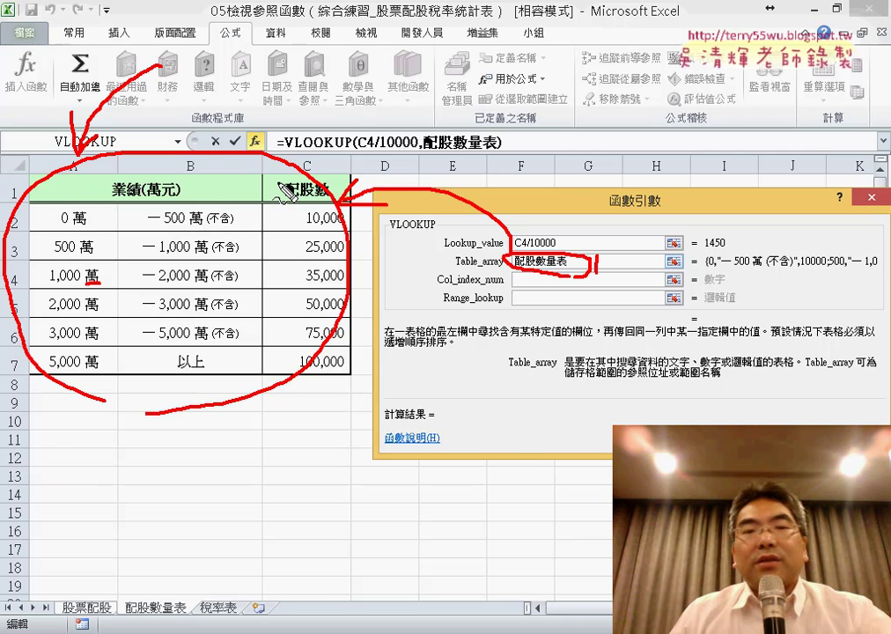
{"action": "left_click_drag", "start_coordinate": [300, 405], "coordinate": [300, 216]}
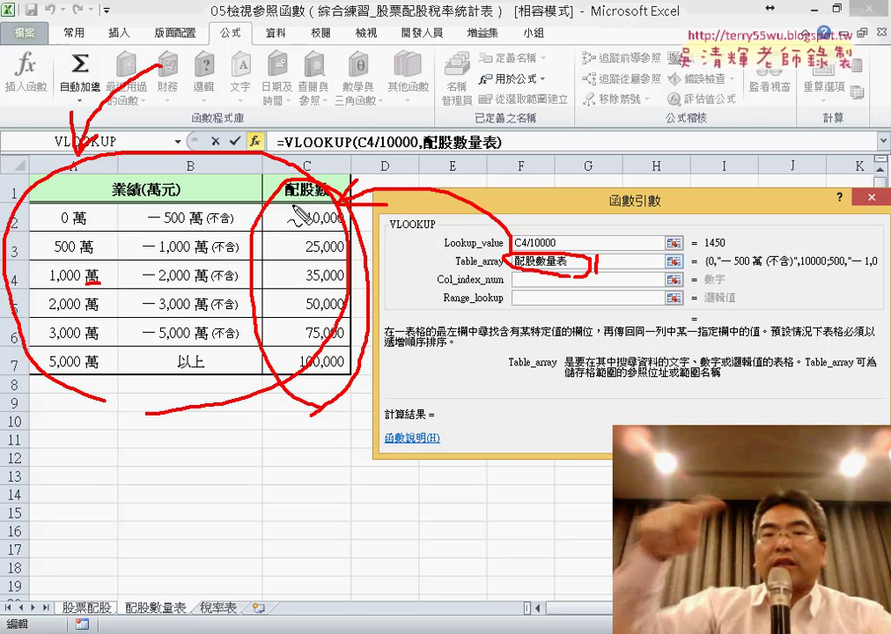
{"action": "key", "text": "Escape"}
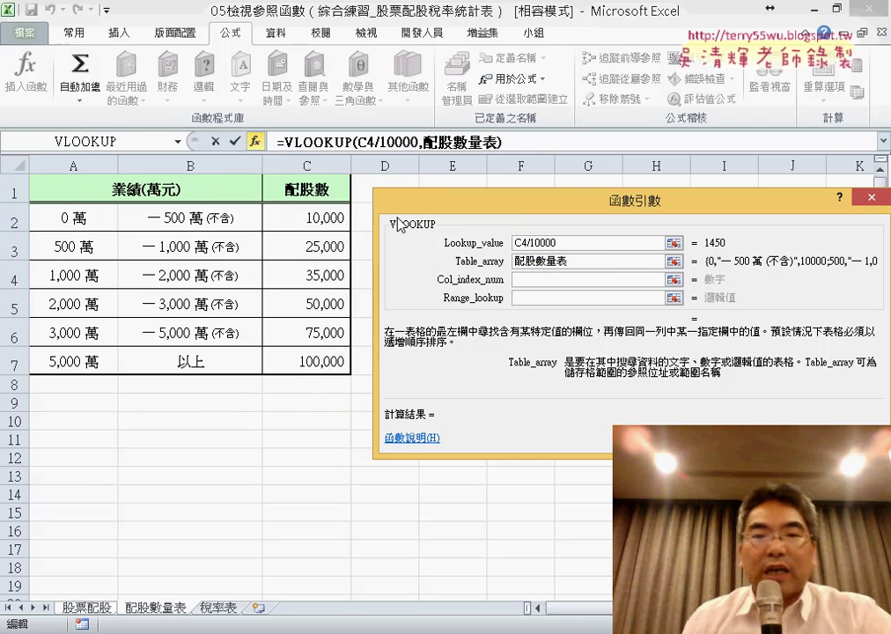
- Finish D4 as VLOOKUP(C4/10000,配股數量表,3,1) with column index 3 and range lookup 1
{"action": "left_click", "coordinate": [558, 283]}
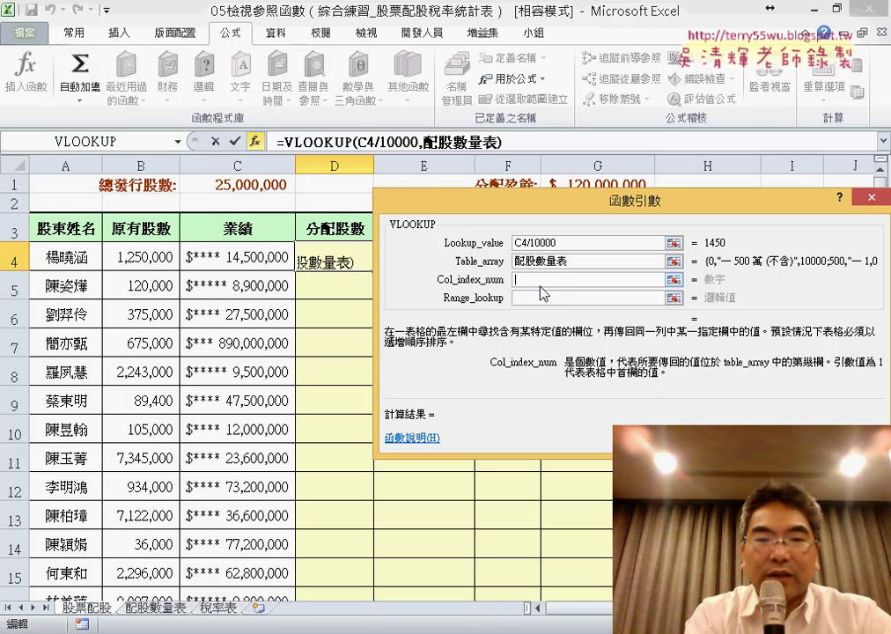
{"action": "type", "text": "3"}
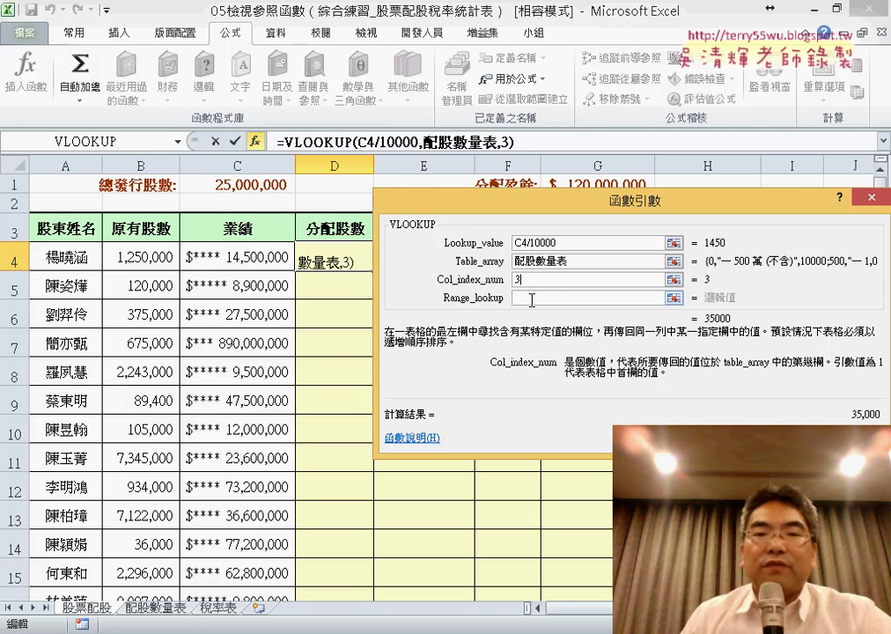
{"action": "left_click", "coordinate": [532, 299]}
{"action": "left_click", "coordinate": [583, 262]}
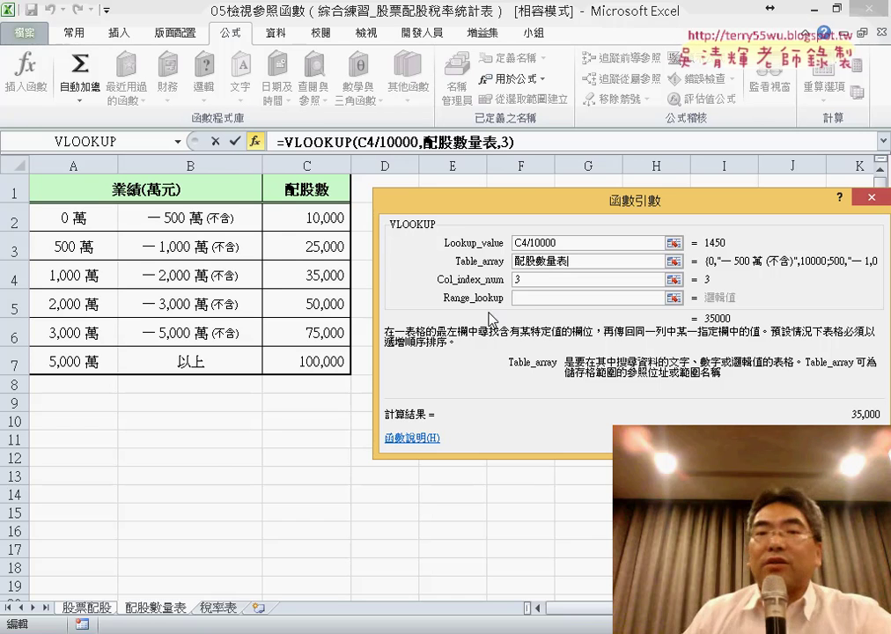
{"action": "left_click", "coordinate": [588, 297]}
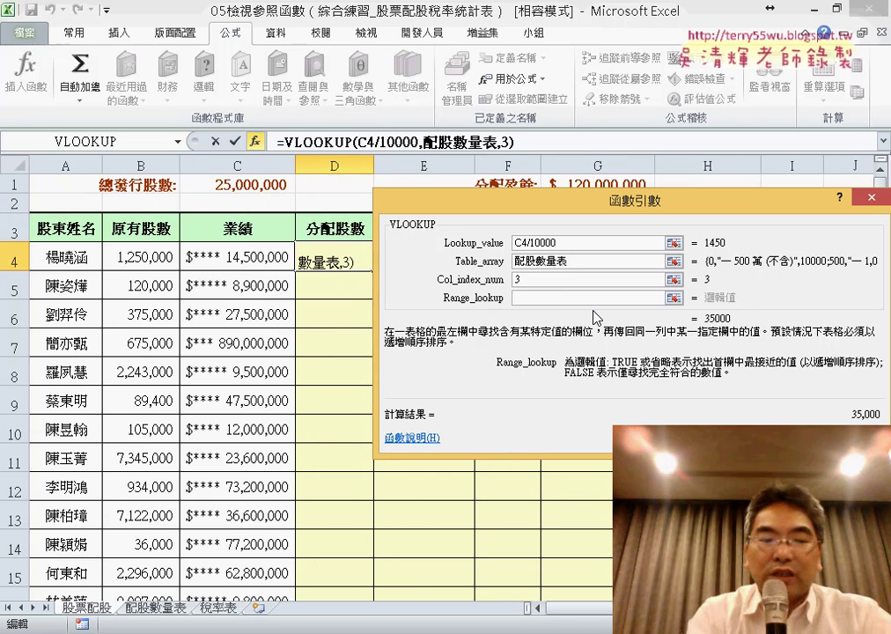
{"action": "type", "text": "1"}
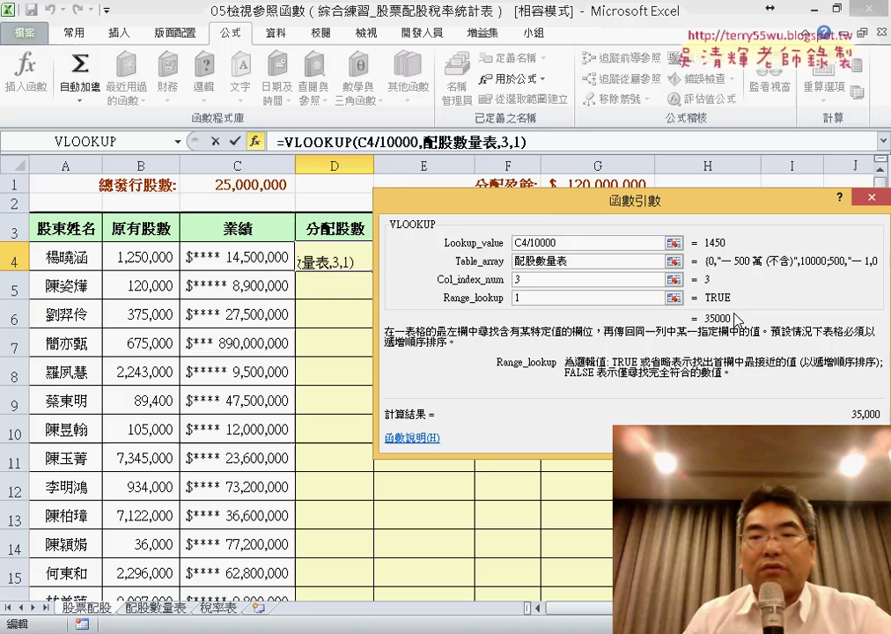
{"action": "key", "text": "Return"}
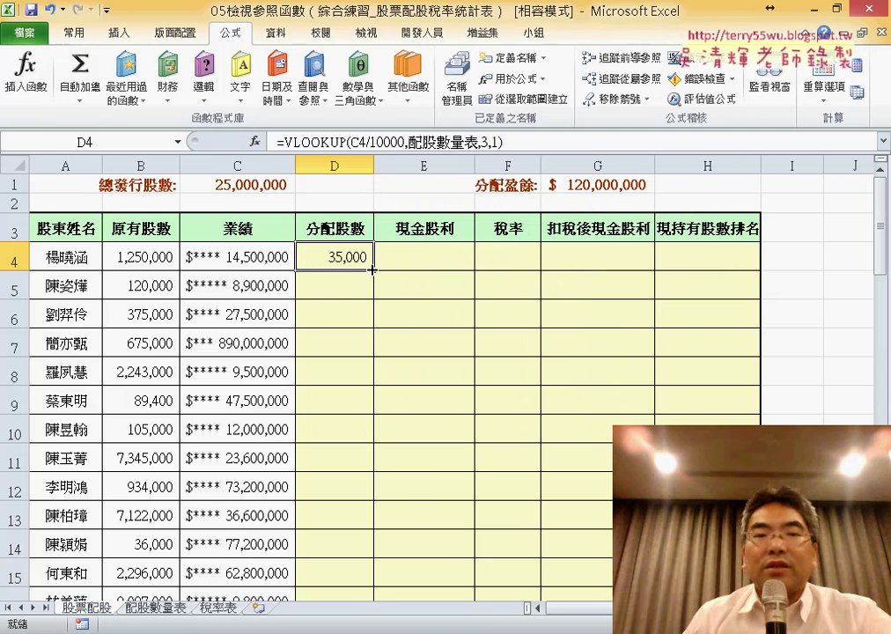
- Fill D4's formula down column D and switch to the exercise-instructions workbook
{"action": "double_click", "coordinate": [372, 270]}
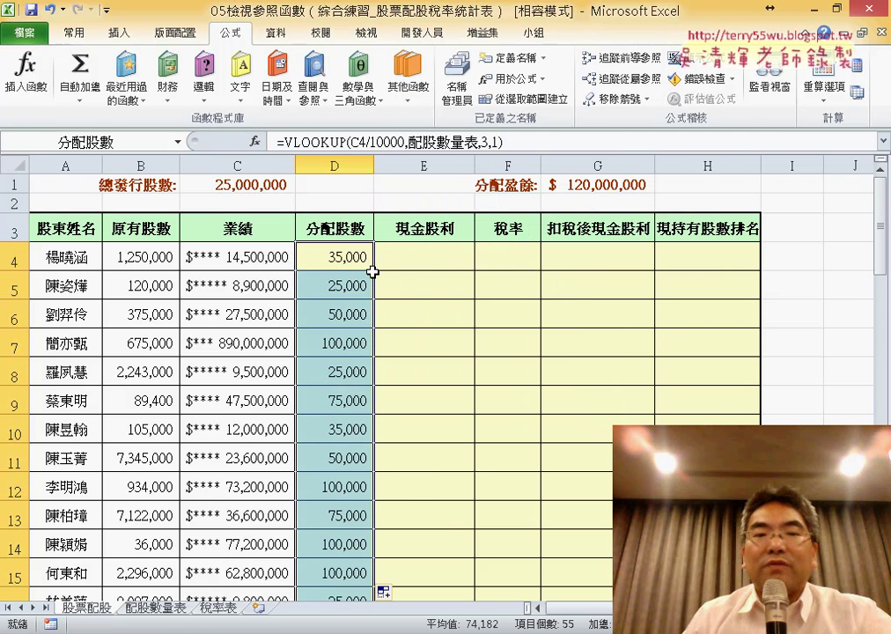
{"action": "left_click", "coordinate": [438, 259]}
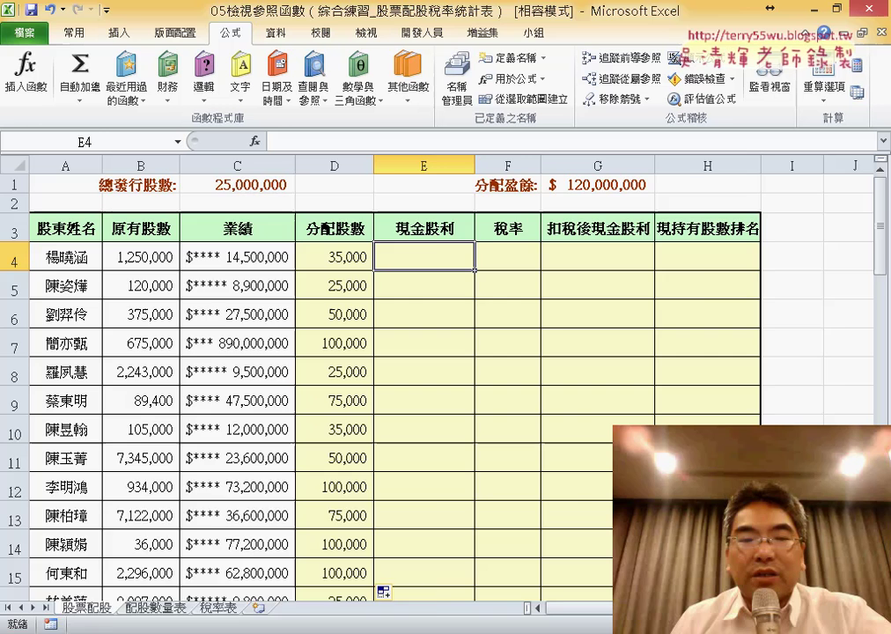
{"action": "left_click", "coordinate": [326, 564]}
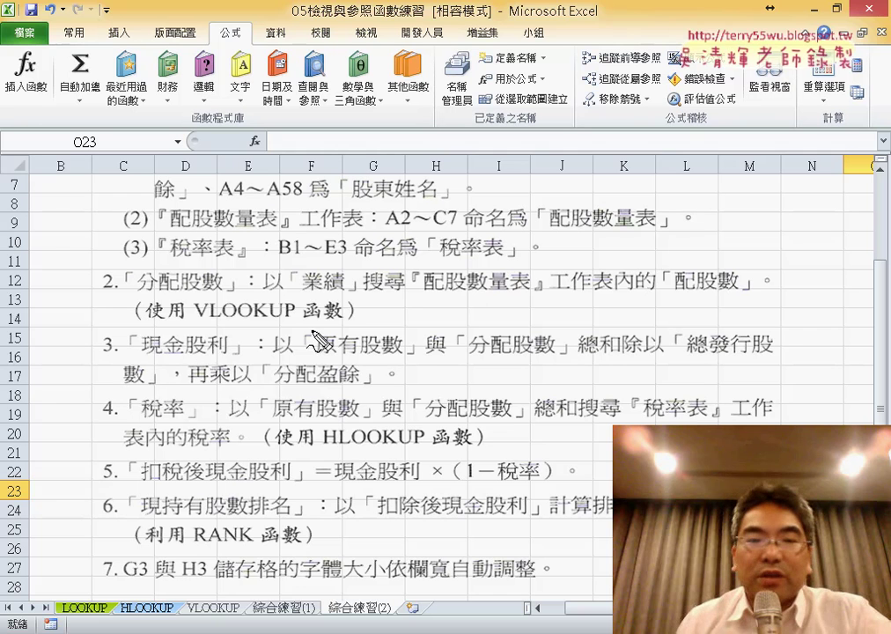
- Sketch (原有股數+分配股數)/總發行股數*分配盈餘 over the instructions with the pen
{"action": "mouse_move", "coordinate": [314, 324]}
{"action": "left_mouse_down"}
{"action": "mouse_move", "coordinate": [303, 346]}
{"action": "mouse_move", "coordinate": [311, 364]}
{"action": "left_mouse_up"}
{"action": "mouse_move", "coordinate": [420, 343]}
{"action": "left_mouse_down"}
{"action": "mouse_move", "coordinate": [441, 341]}
{"action": "mouse_move", "coordinate": [431, 361]}
{"action": "left_mouse_up"}
{"action": "left_click_drag", "start_coordinate": [552, 322], "coordinate": [557, 358]}
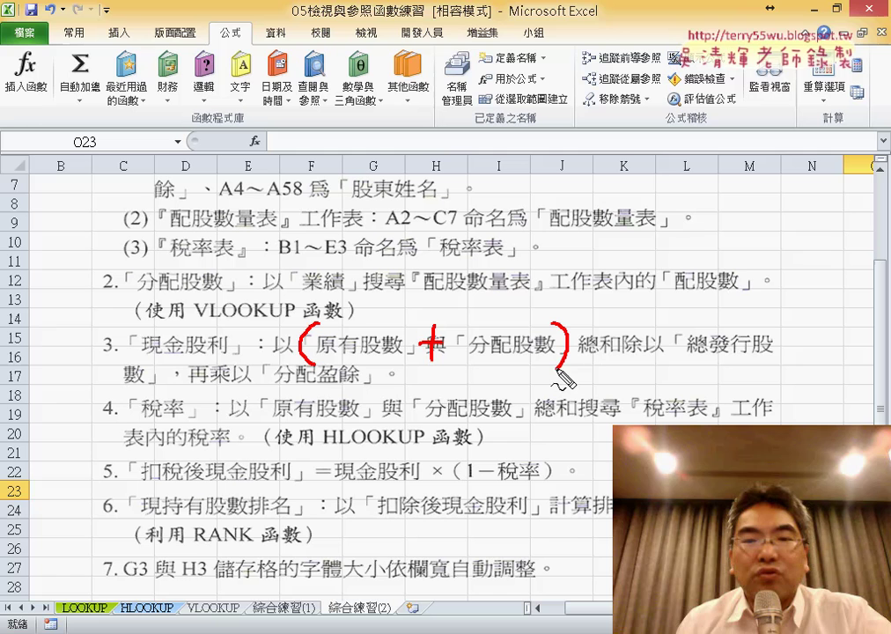
{"action": "left_click_drag", "start_coordinate": [662, 305], "coordinate": [605, 374]}
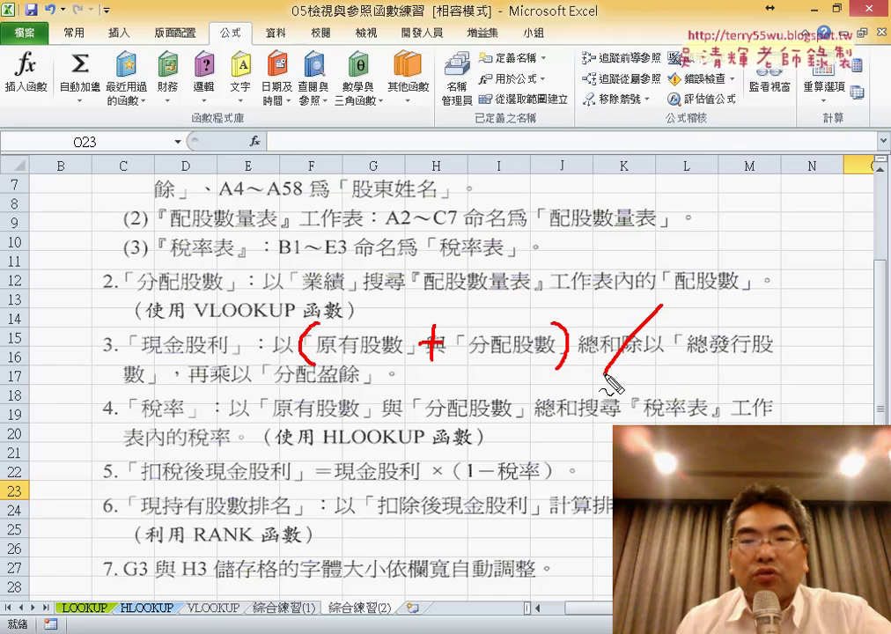
{"action": "left_click_drag", "start_coordinate": [688, 357], "coordinate": [797, 358]}
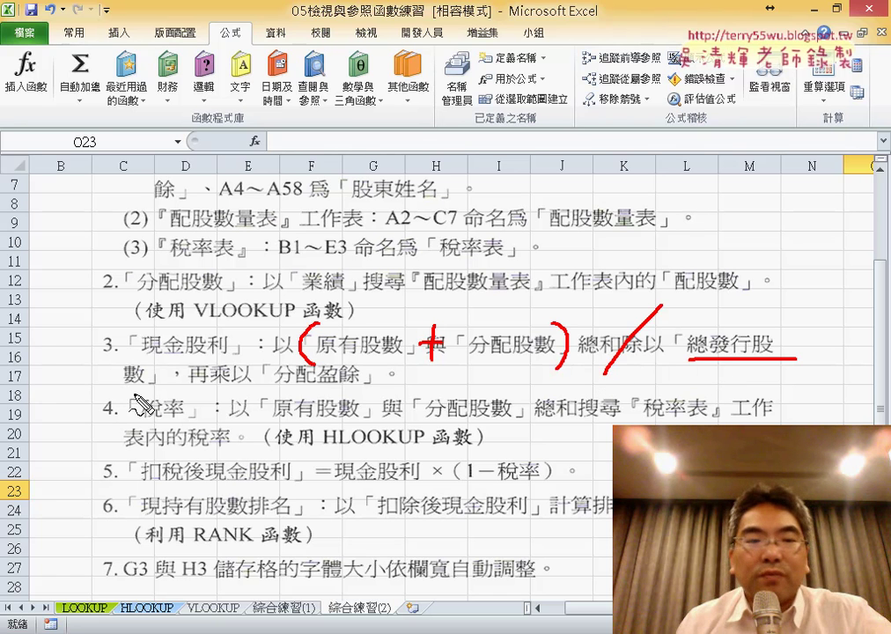
{"action": "left_click_drag", "start_coordinate": [130, 385], "coordinate": [173, 385]}
{"action": "left_click_drag", "start_coordinate": [238, 361], "coordinate": [238, 392]}
{"action": "mouse_move", "coordinate": [216, 374]}
{"action": "left_mouse_down"}
{"action": "mouse_move", "coordinate": [255, 374]}
{"action": "mouse_move", "coordinate": [252, 388]}
{"action": "left_mouse_up"}
{"action": "left_click_drag", "start_coordinate": [252, 363], "coordinate": [220, 388]}
{"action": "left_click_drag", "start_coordinate": [275, 387], "coordinate": [350, 392]}
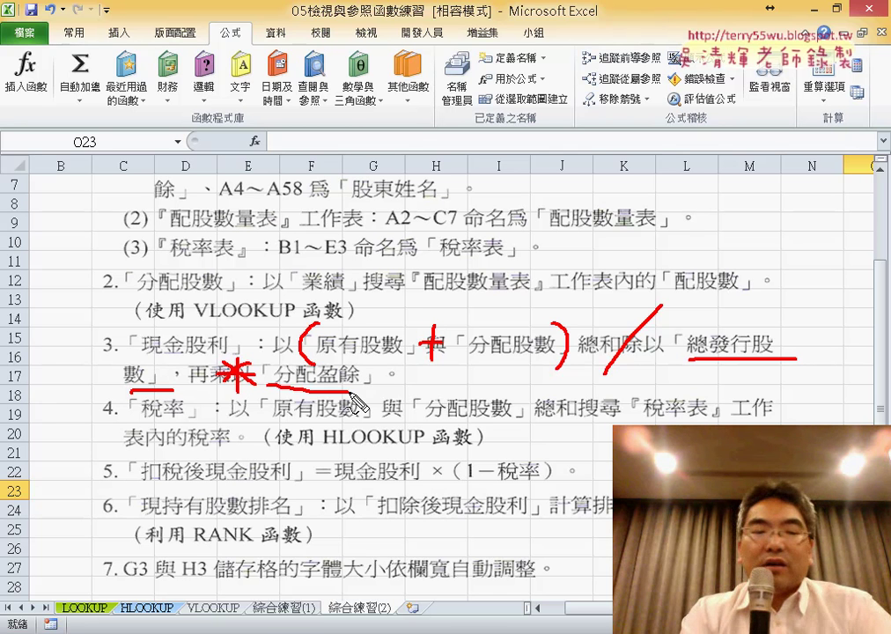
- Clear the ink, glance at the expected-formula slide, and return to the stock dividend workbook
{"action": "key", "text": "Escape"}
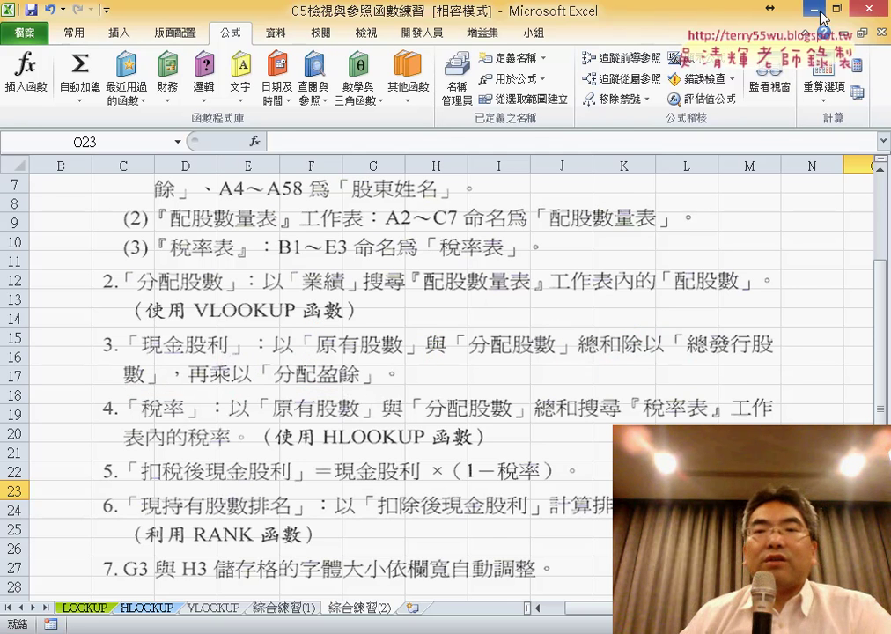
{"action": "key", "text": "alt+Tab"}
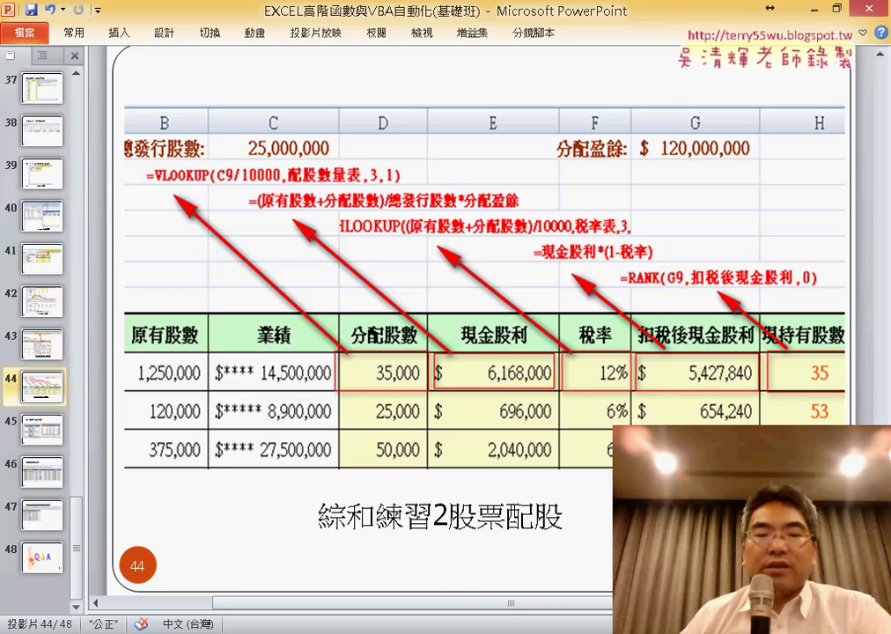
{"action": "left_click", "coordinate": [146, 464]}
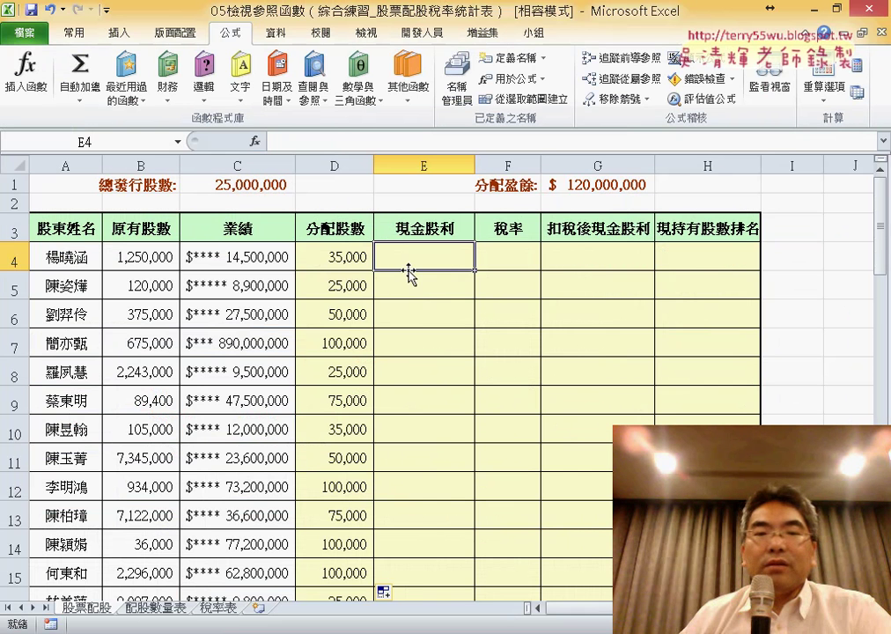
- Begin E4's formula as =(原有股數+分配股數) using names pasted with F3
{"action": "left_click", "coordinate": [328, 150]}
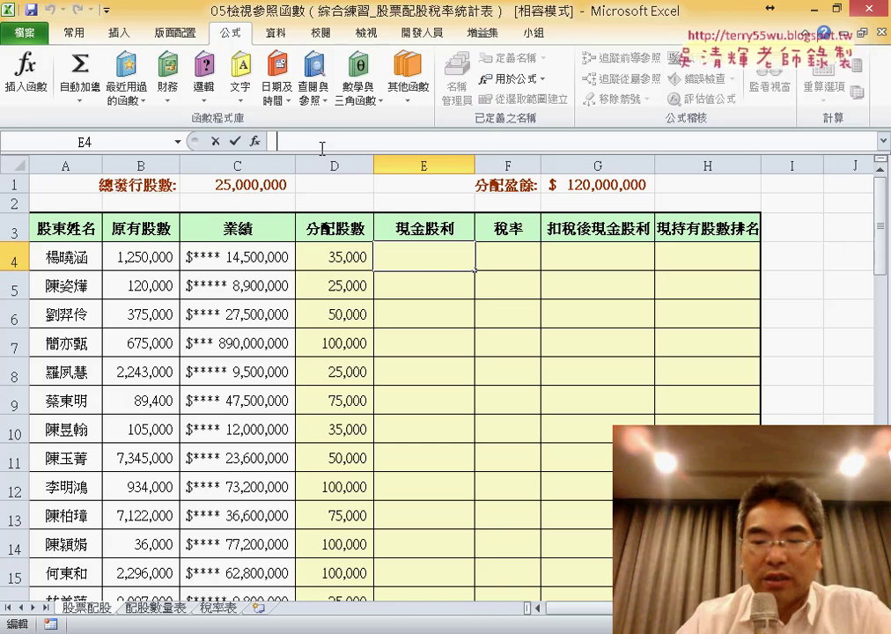
{"action": "type", "text": "="}
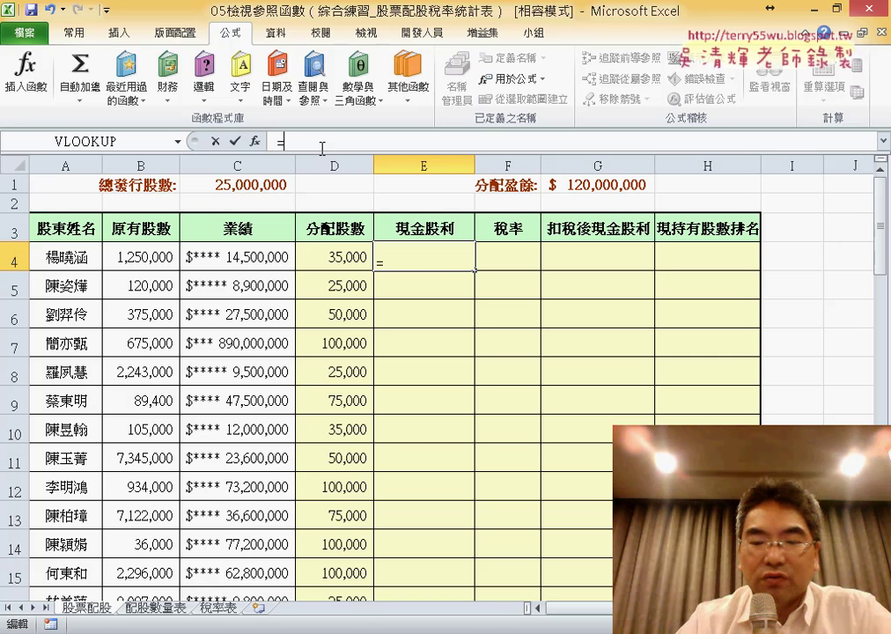
{"action": "type", "text": "("}
{"action": "key", "text": "F3"}
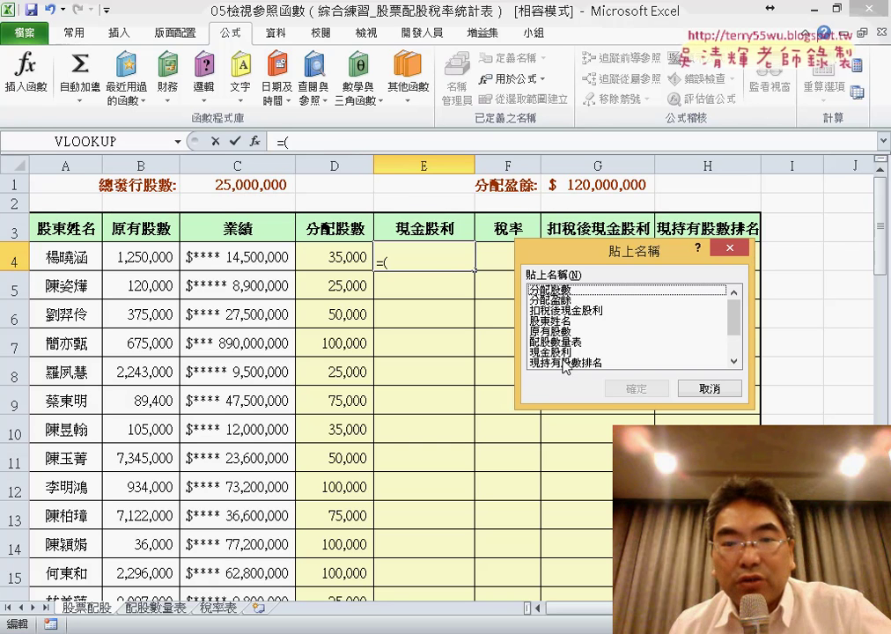
{"action": "double_click", "coordinate": [580, 333]}
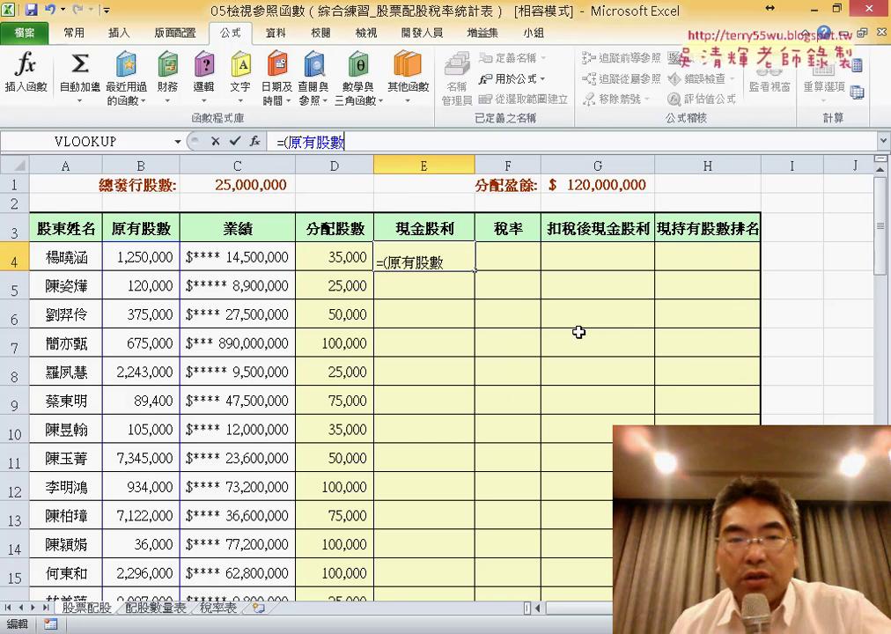
{"action": "type", "text": "+"}
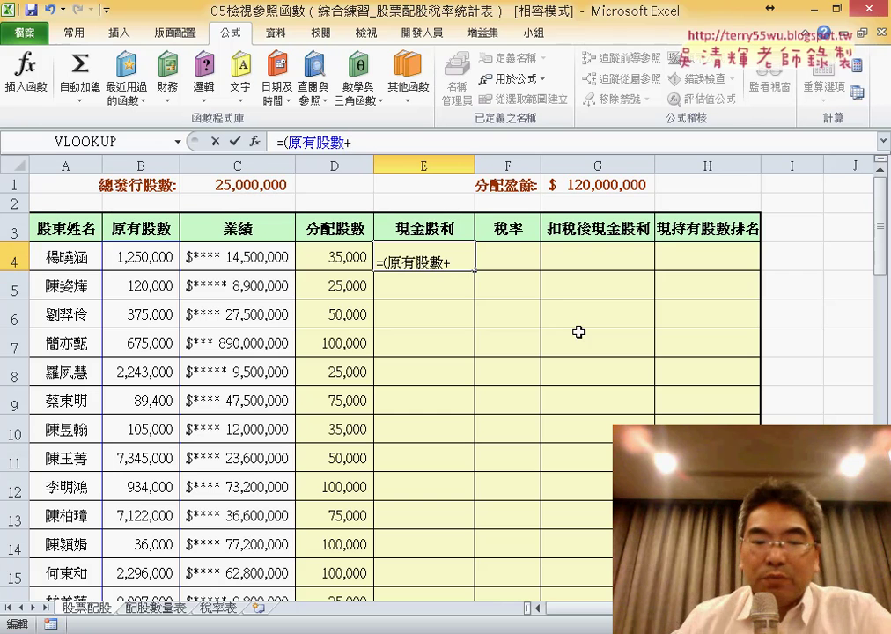
{"action": "key", "text": "F3"}
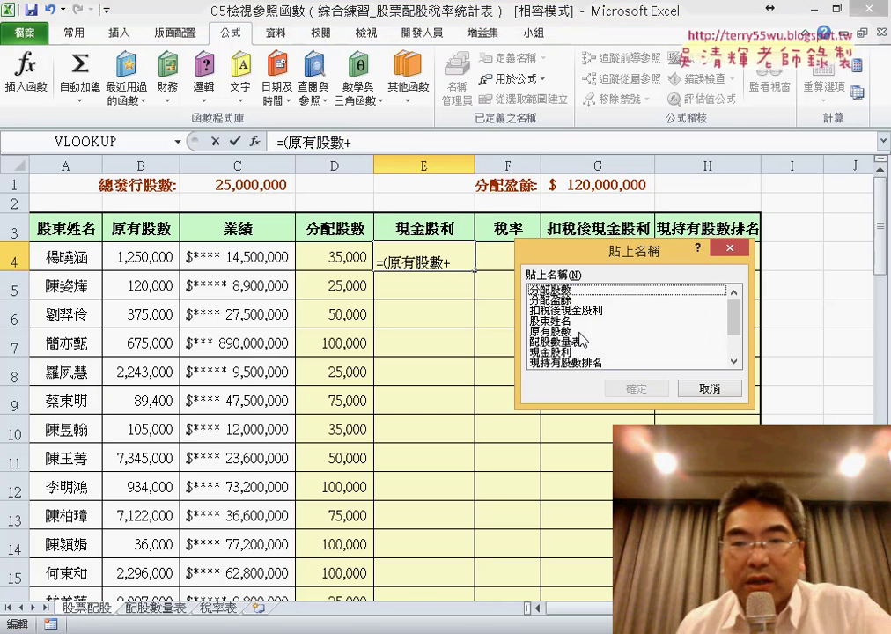
{"action": "double_click", "coordinate": [567, 289]}
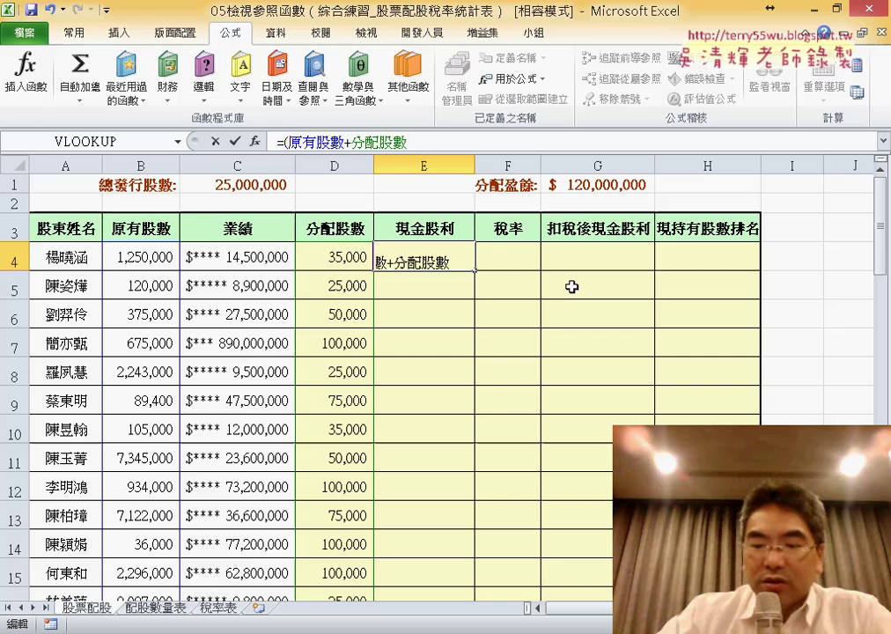
{"action": "type", "text": ")/"}
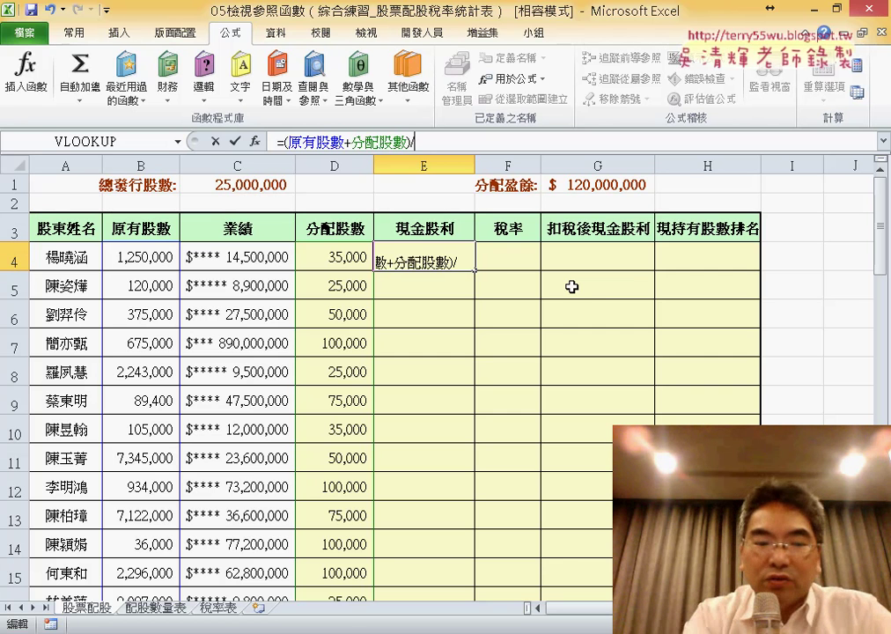
- Append /總發行股數*分配盈餘, commit the formula, and fill it down the 現金股利 column
{"action": "key", "text": "F3"}
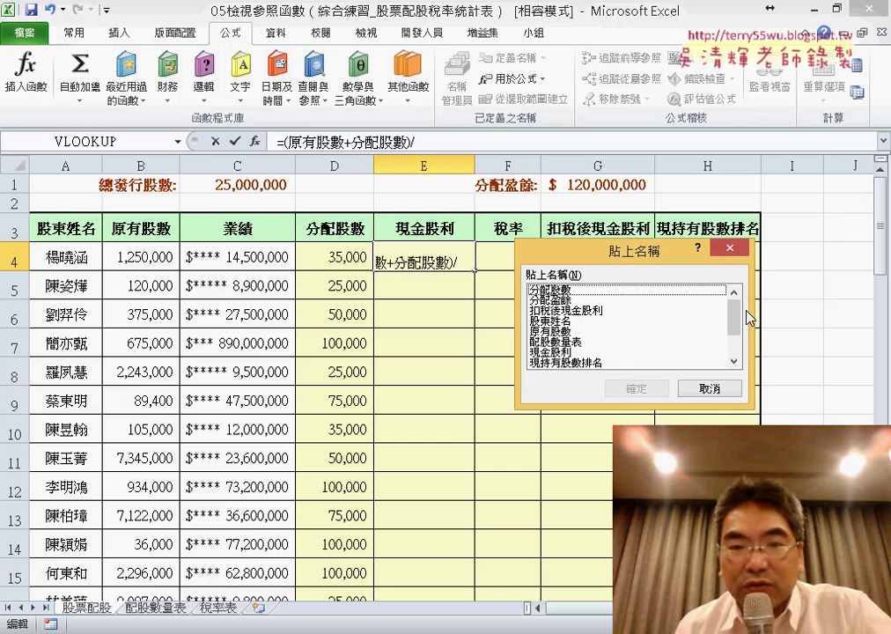
{"action": "scroll", "coordinate": [736, 352], "scroll_direction": "down", "scroll_amount": 2}
{"action": "left_click", "coordinate": [578, 363]}
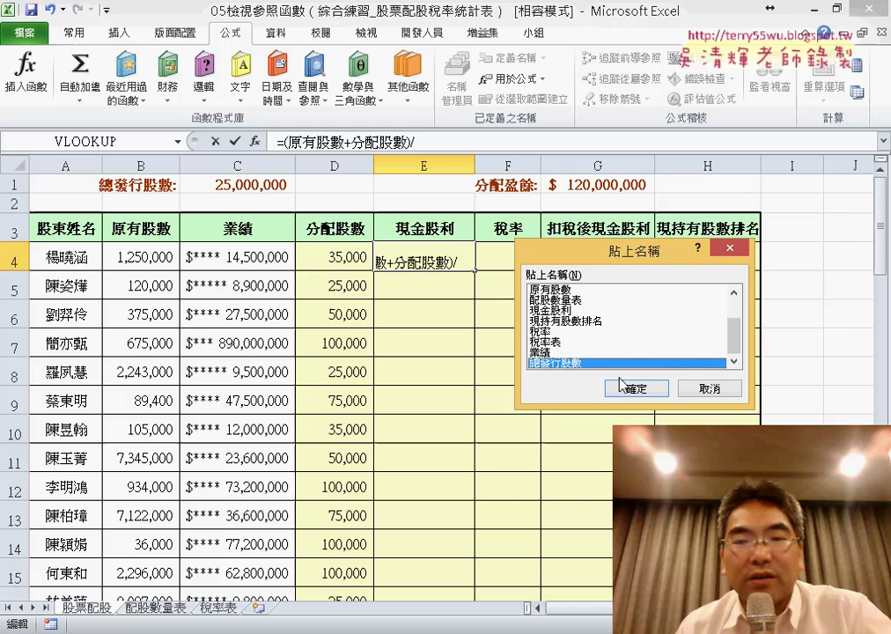
{"action": "left_click", "coordinate": [636, 388]}
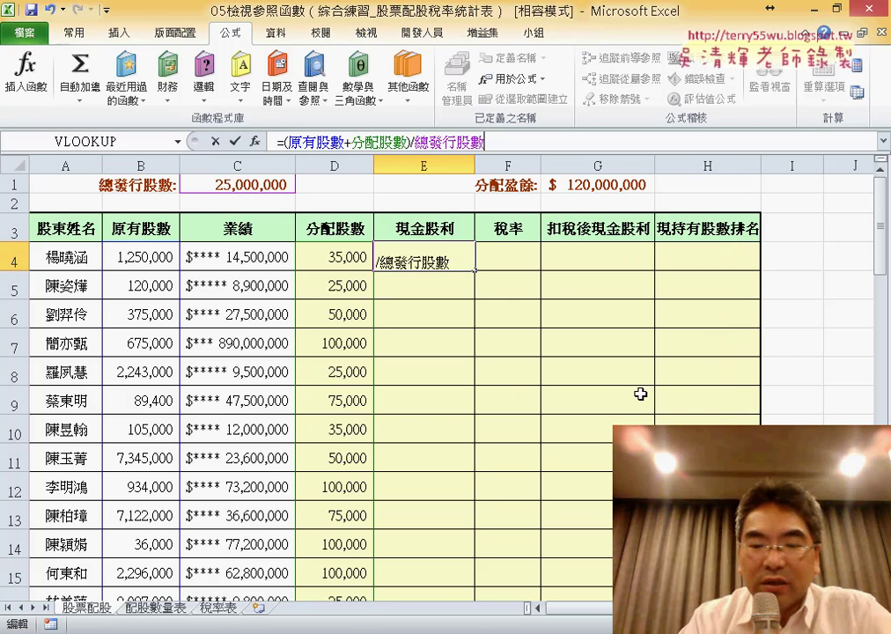
{"action": "type", "text": "8"}
{"action": "key", "text": "BackSpace"}
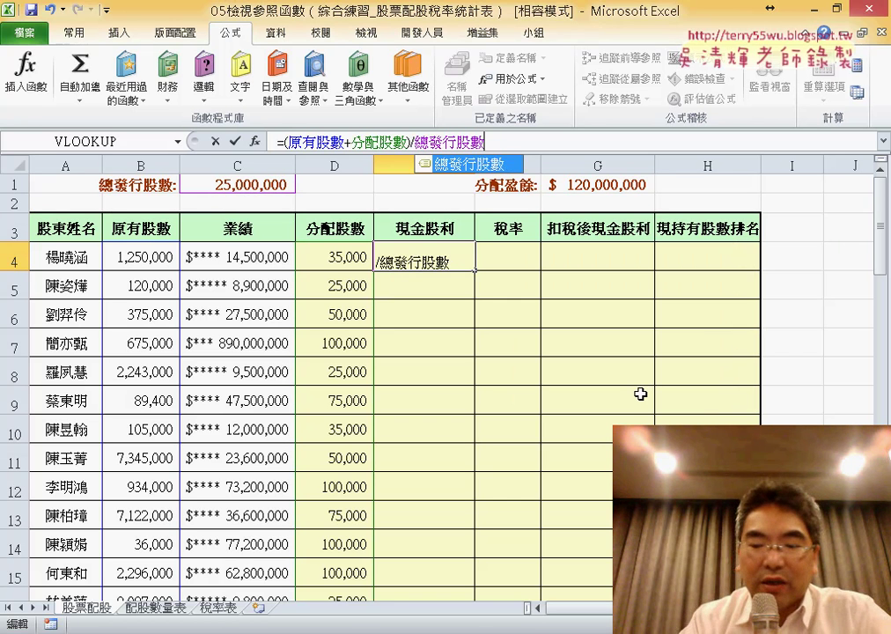
{"action": "type", "text": "*"}
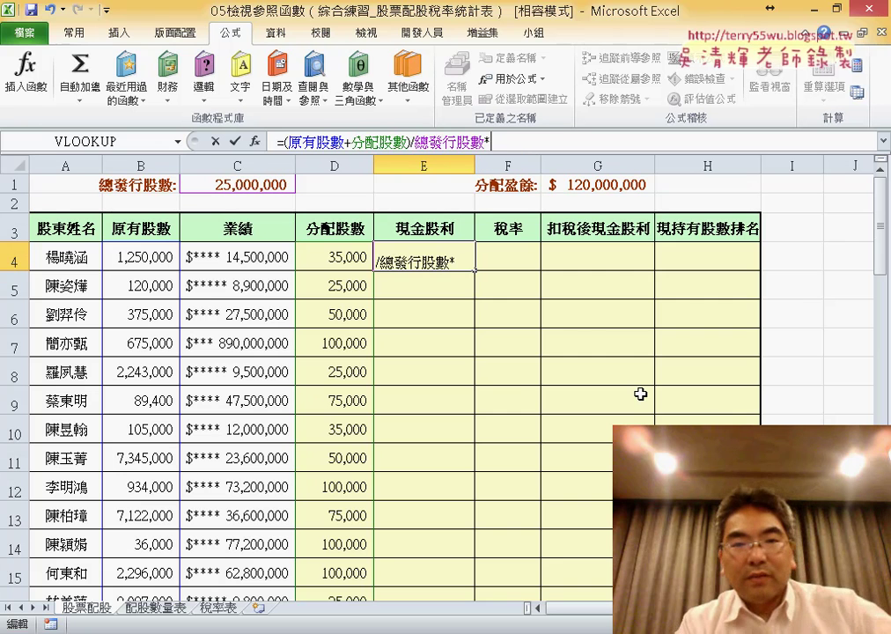
{"action": "key", "text": "F3"}
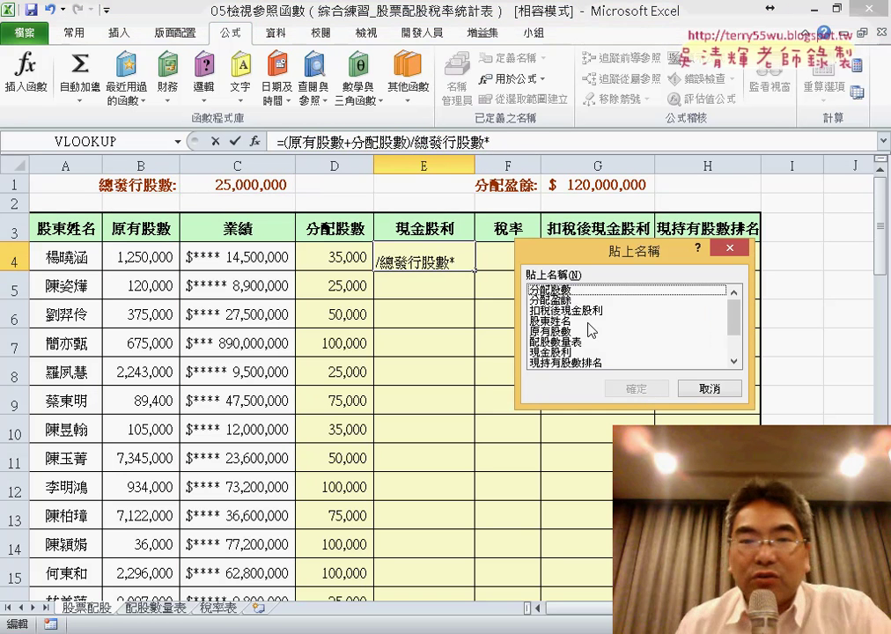
{"action": "double_click", "coordinate": [563, 301]}
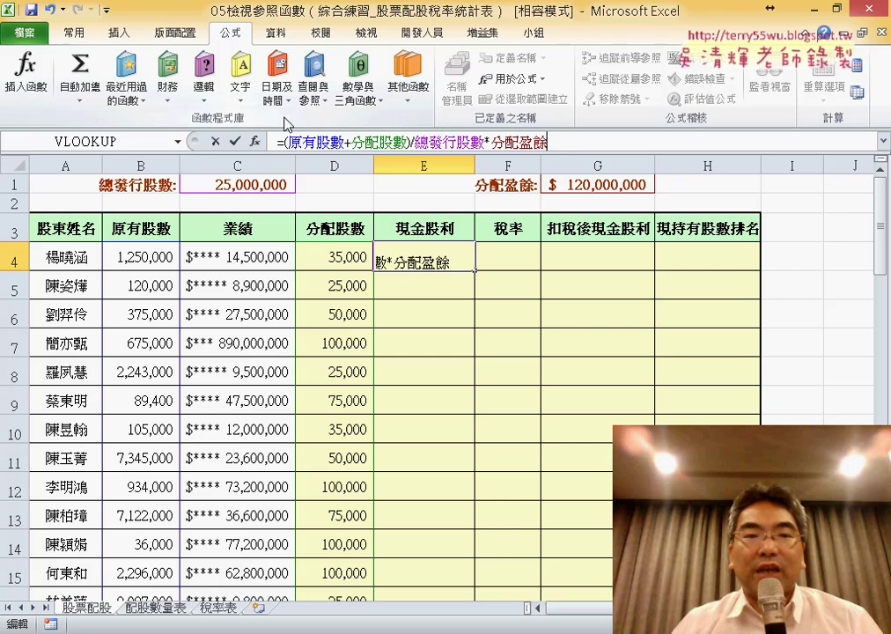
{"action": "left_click", "coordinate": [235, 141]}
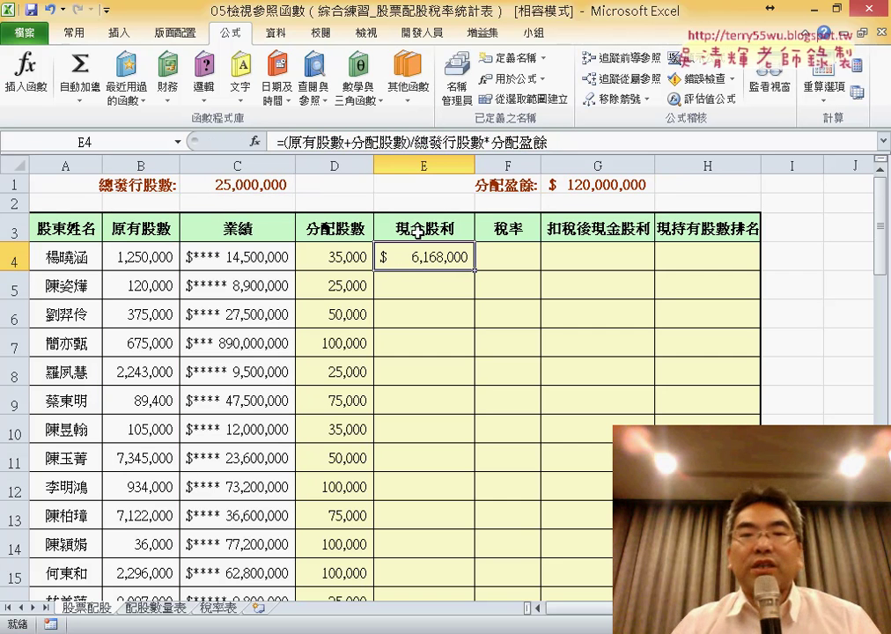
{"action": "double_click", "coordinate": [476, 271]}
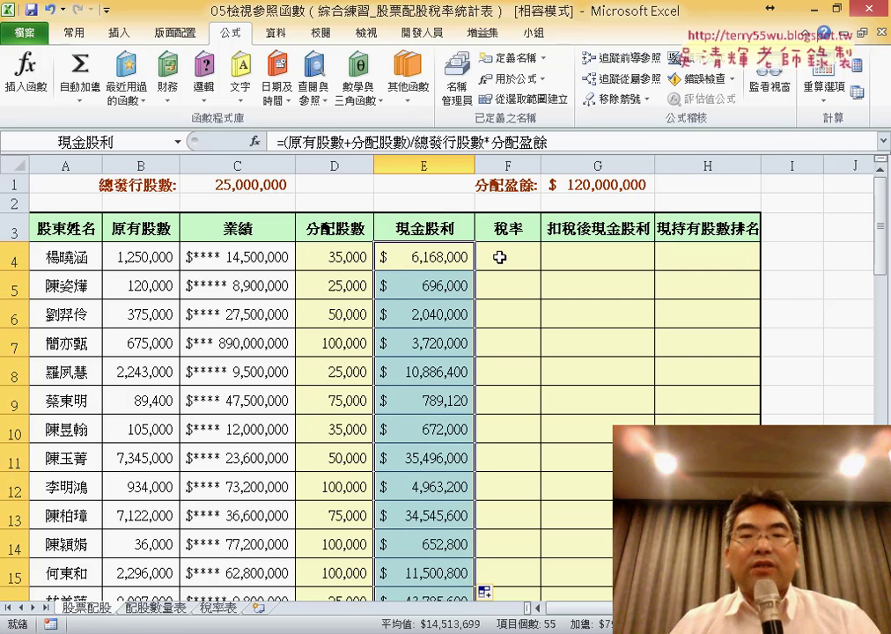
{"action": "left_click", "coordinate": [499, 257]}
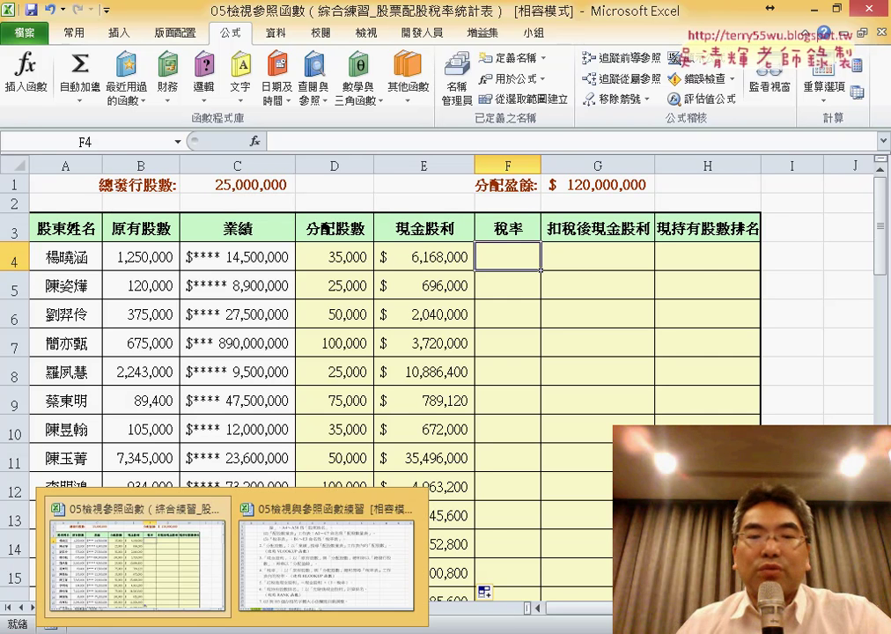
- Bracket (原有股數+分配股數) in the tax-rate instruction, clear the ink, and return to 股票配股稅率統計表
{"action": "left_click", "coordinate": [302, 576]}
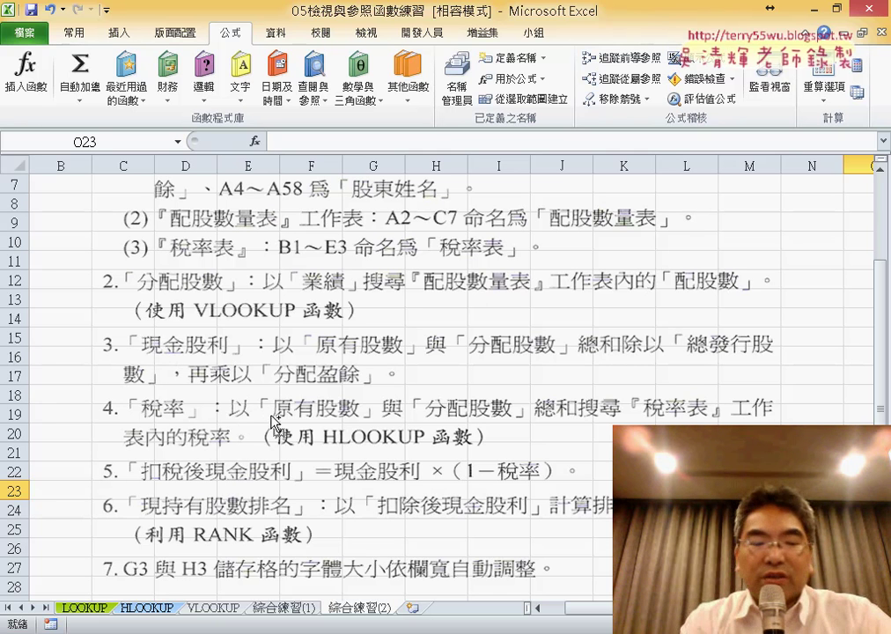
{"action": "mouse_move", "coordinate": [269, 386]}
{"action": "left_mouse_down"}
{"action": "mouse_move", "coordinate": [247, 403]}
{"action": "mouse_move", "coordinate": [263, 425]}
{"action": "left_mouse_up"}
{"action": "mouse_move", "coordinate": [385, 407]}
{"action": "left_mouse_down"}
{"action": "mouse_move", "coordinate": [432, 406]}
{"action": "mouse_move", "coordinate": [412, 424]}
{"action": "left_mouse_up"}
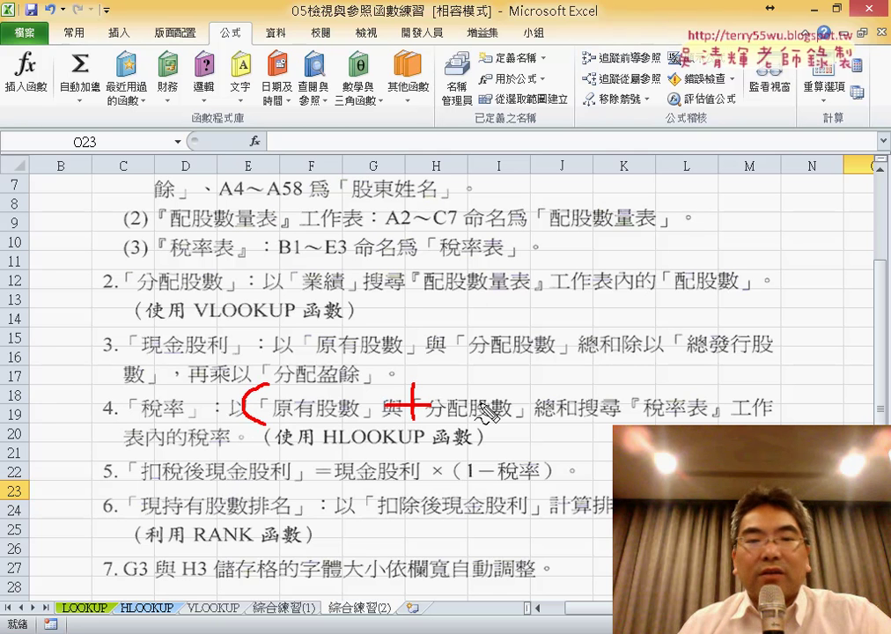
{"action": "left_click_drag", "start_coordinate": [509, 378], "coordinate": [513, 436]}
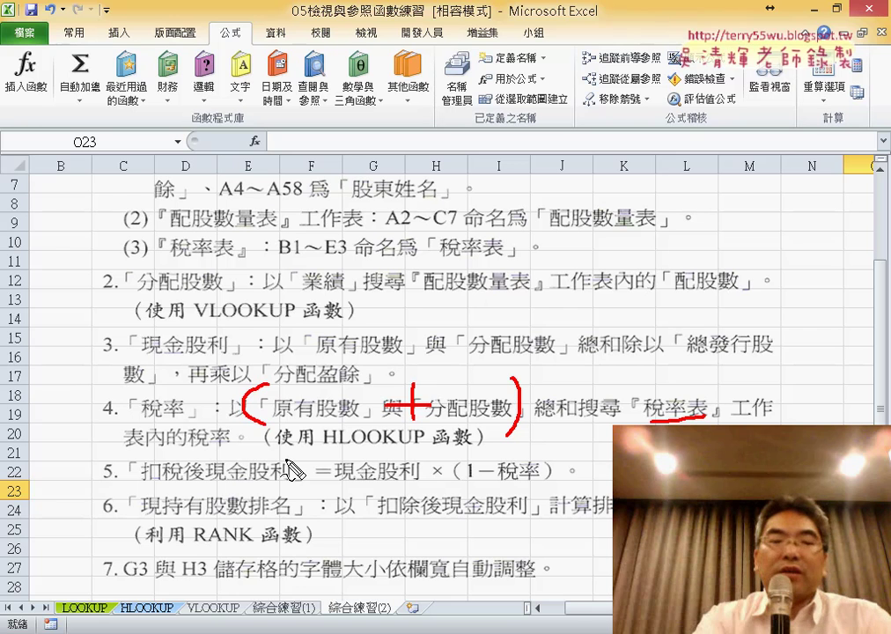
{"action": "key", "text": "Escape"}
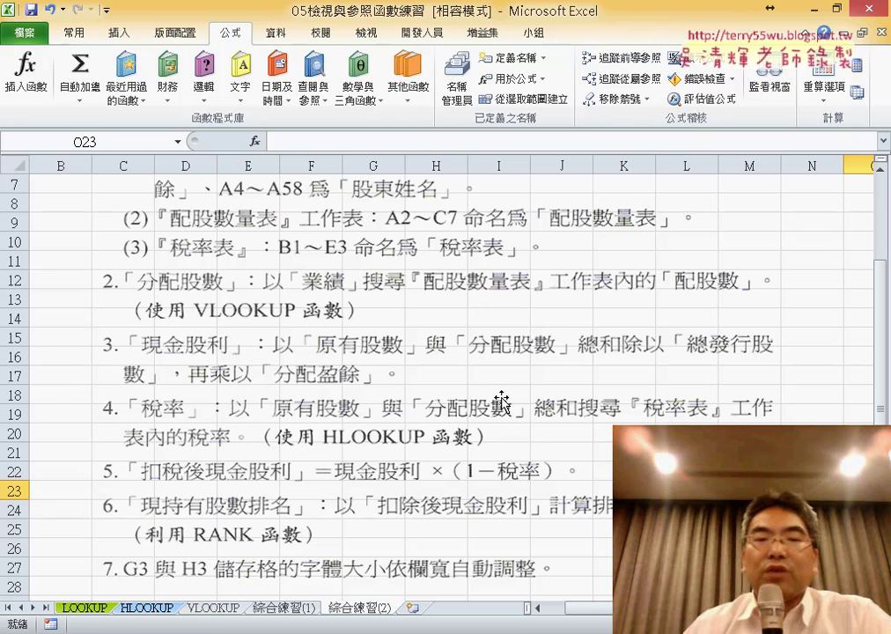
{"action": "left_click", "coordinate": [823, 15]}
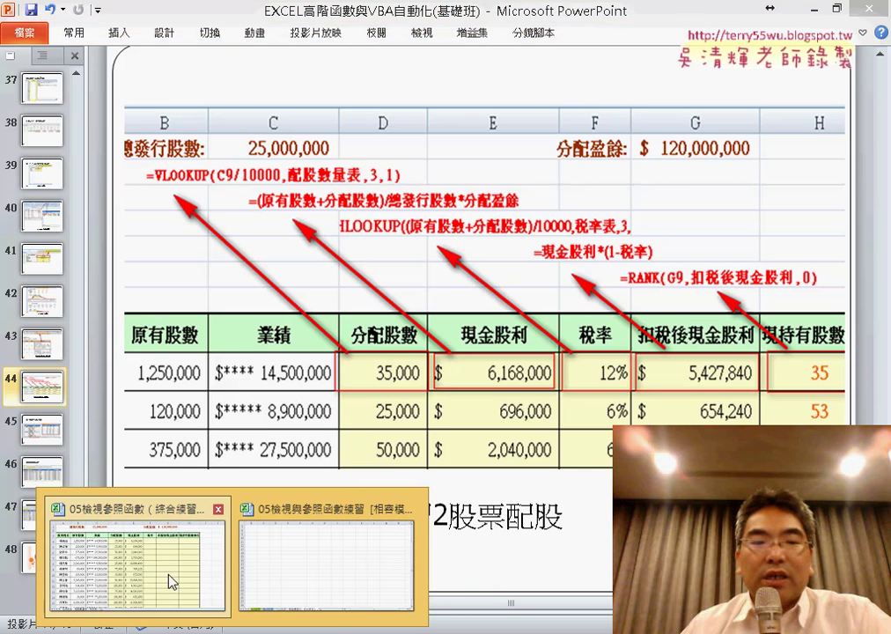
{"action": "left_click", "coordinate": [175, 581]}
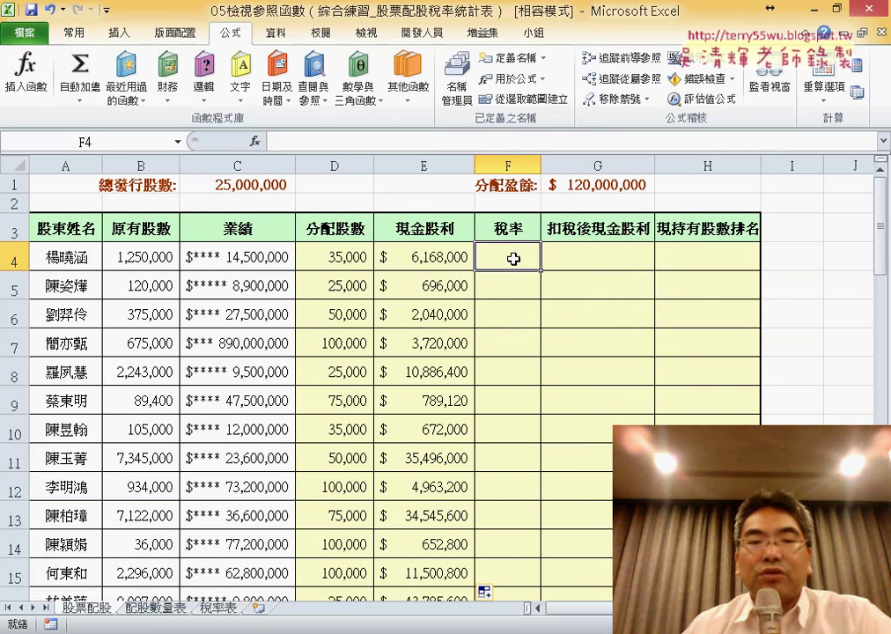
- Review the 稅率表 brackets B1:E1 and rates B3:E3, and E4's (原有股數+分配股數) part
{"action": "left_click", "coordinate": [221, 608]}
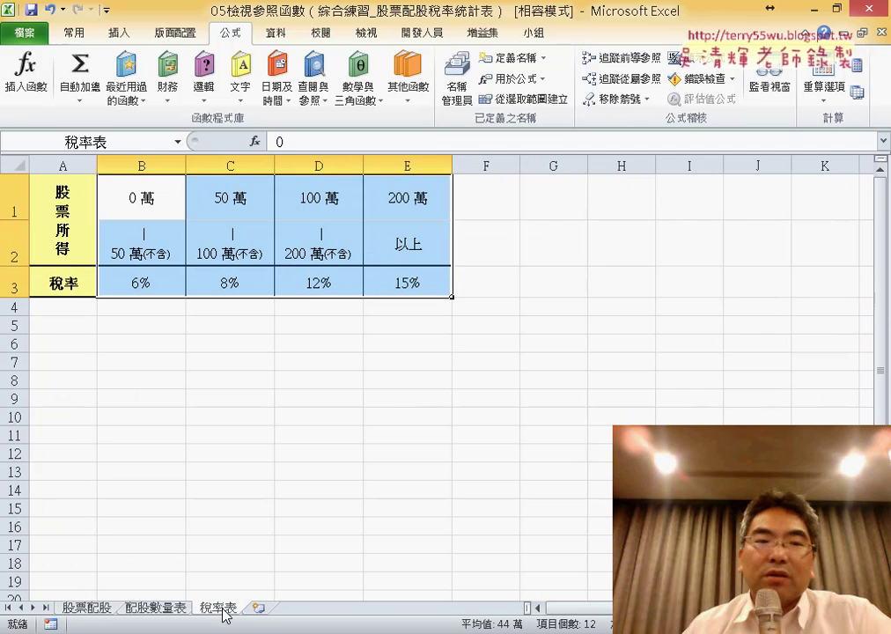
{"action": "left_click_drag", "start_coordinate": [154, 203], "coordinate": [403, 211]}
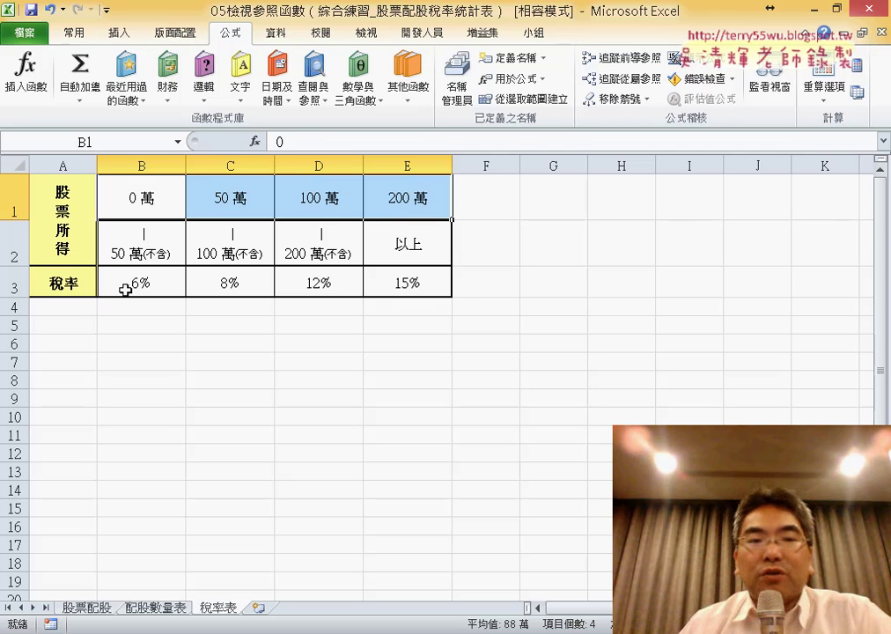
{"action": "left_click_drag", "start_coordinate": [126, 289], "coordinate": [422, 286]}
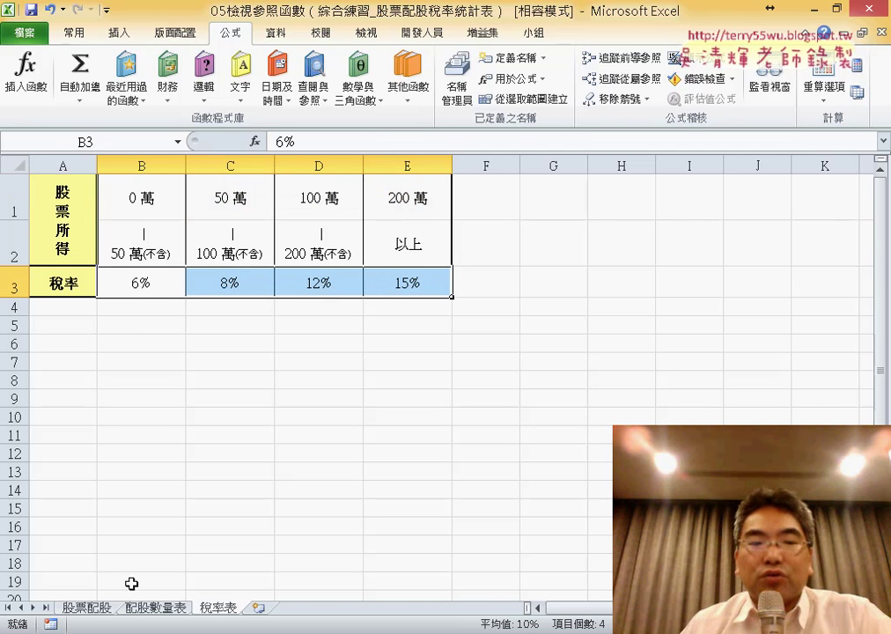
{"action": "left_click", "coordinate": [99, 609]}
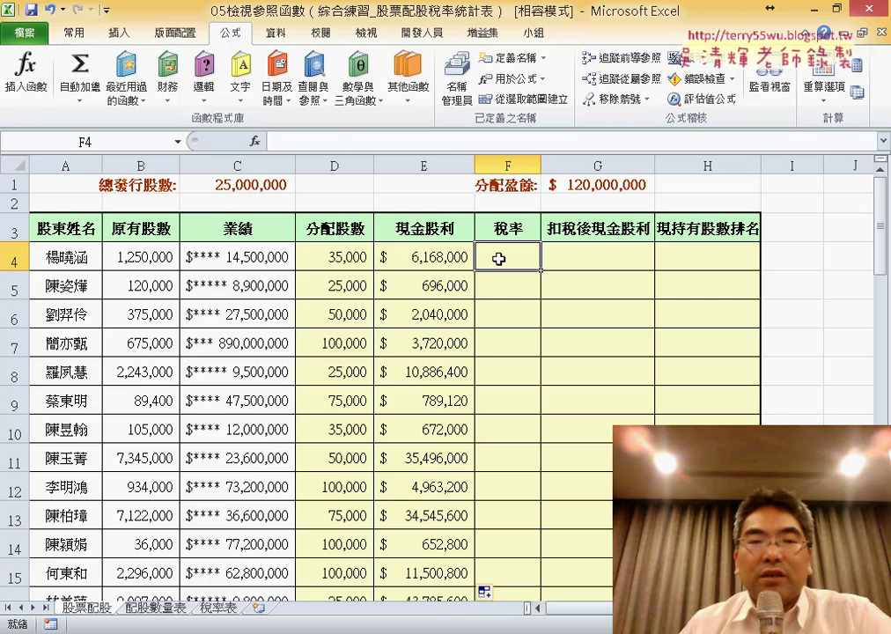
{"action": "left_click", "coordinate": [445, 259]}
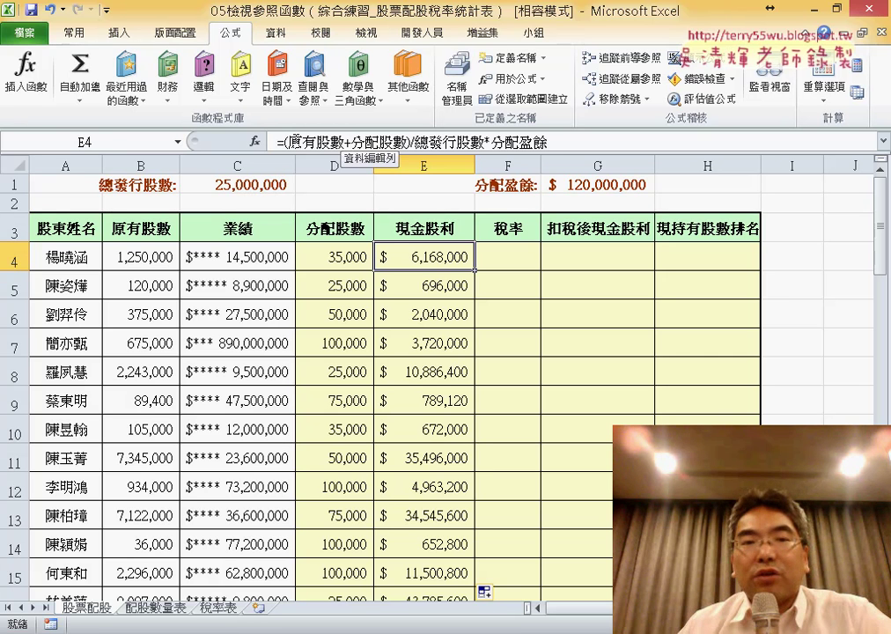
{"action": "left_click_drag", "start_coordinate": [281, 141], "coordinate": [412, 142]}
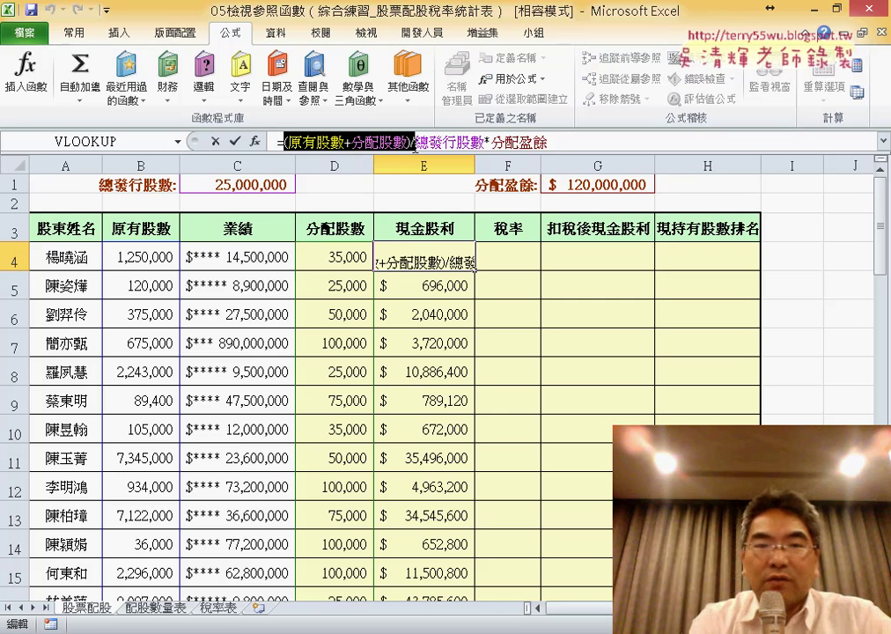
{"action": "left_click", "coordinate": [235, 141]}
- Select F4, recheck the tax-rate table, and start inserting a function there
{"action": "left_click", "coordinate": [508, 254]}
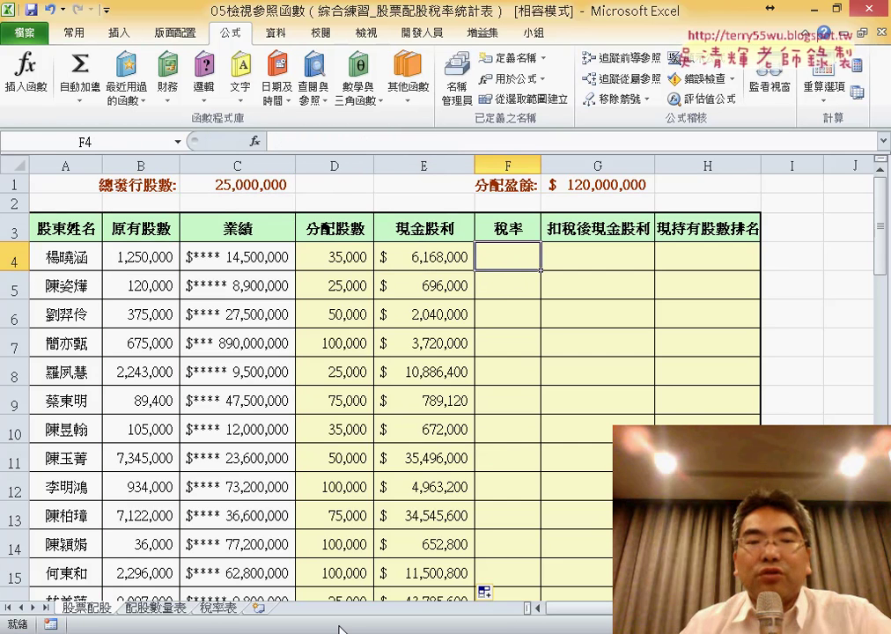
{"action": "left_click", "coordinate": [212, 608]}
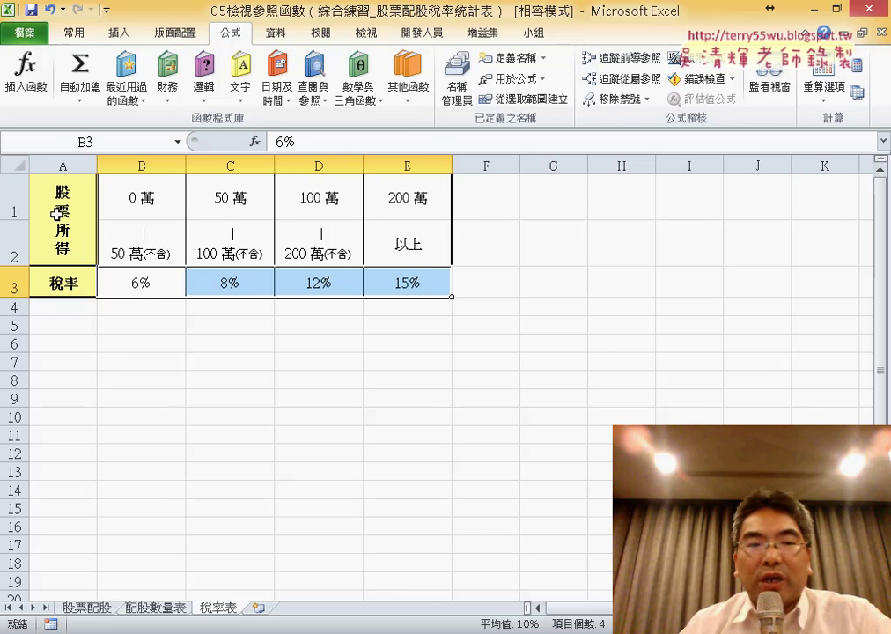
{"action": "left_click", "coordinate": [95, 608]}
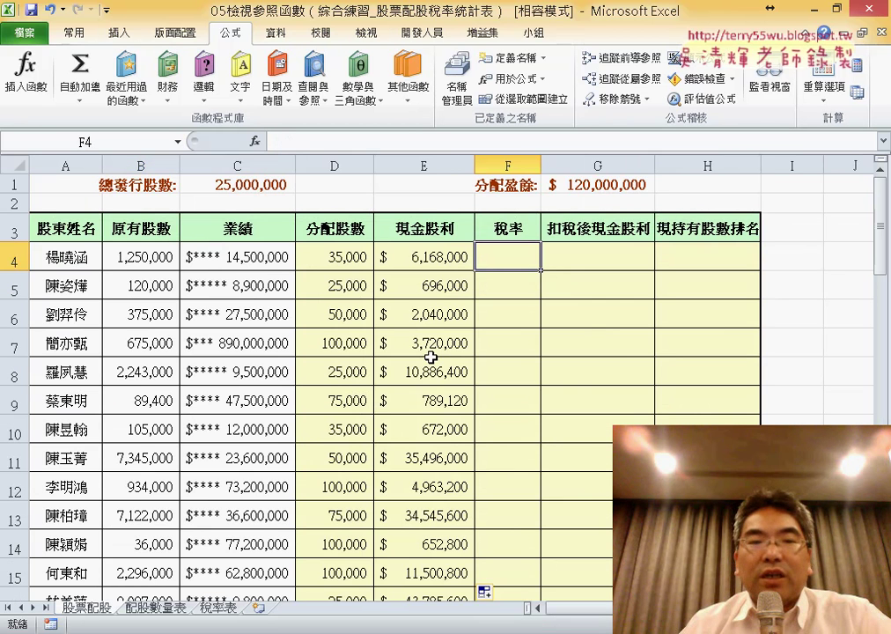
{"action": "left_click", "coordinate": [255, 142]}
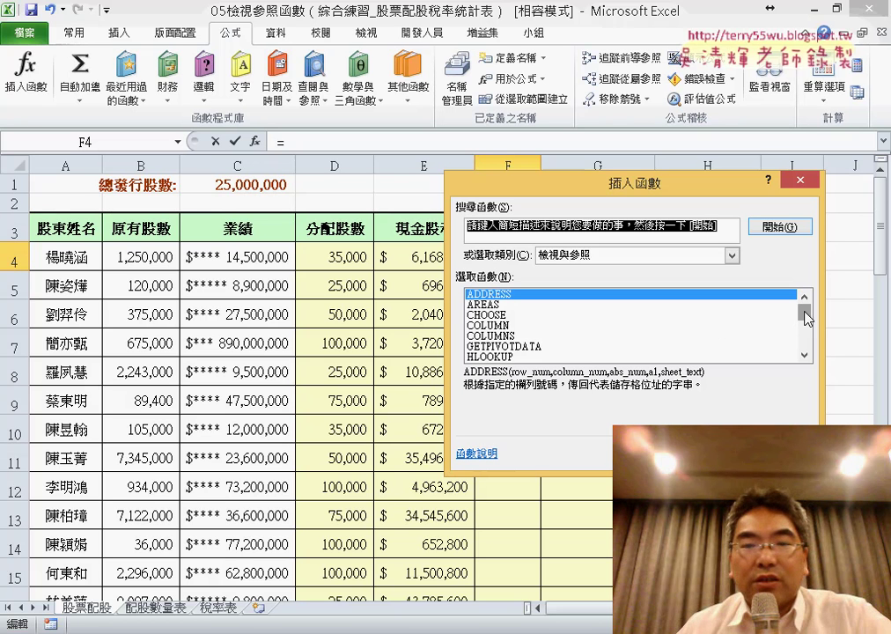
- Choose HLOOKUP for F4 with lookup value (原有股數+分配股數)/10000, evaluating to 128.5
{"action": "left_click_drag", "start_coordinate": [805, 314], "coordinate": [805, 322]}
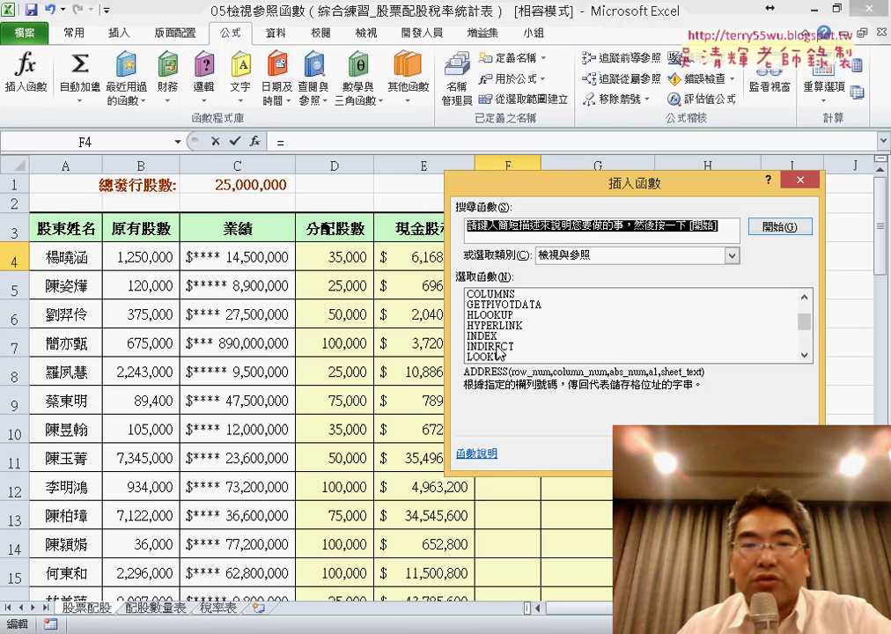
{"action": "double_click", "coordinate": [491, 315]}
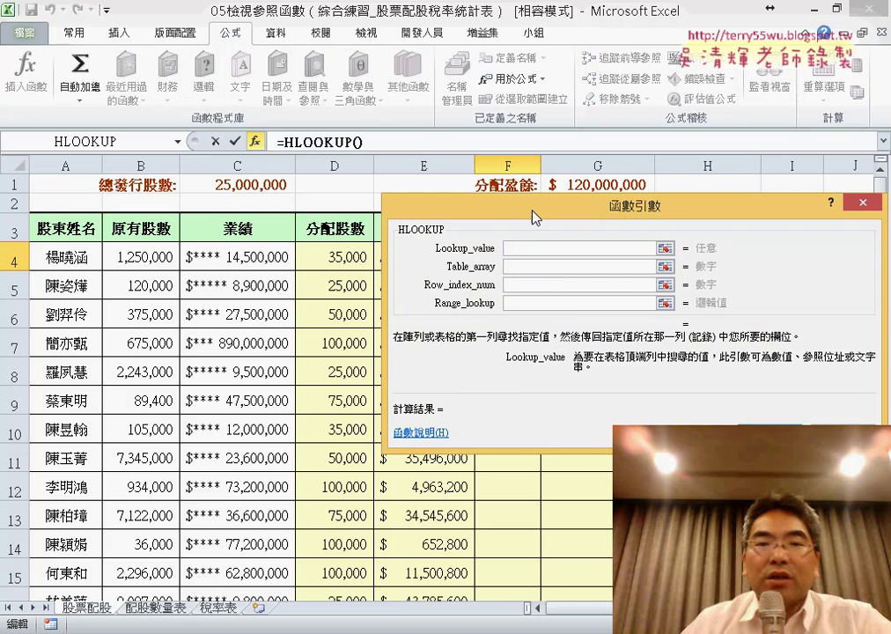
{"action": "left_click_drag", "start_coordinate": [533, 209], "coordinate": [284, 302]}
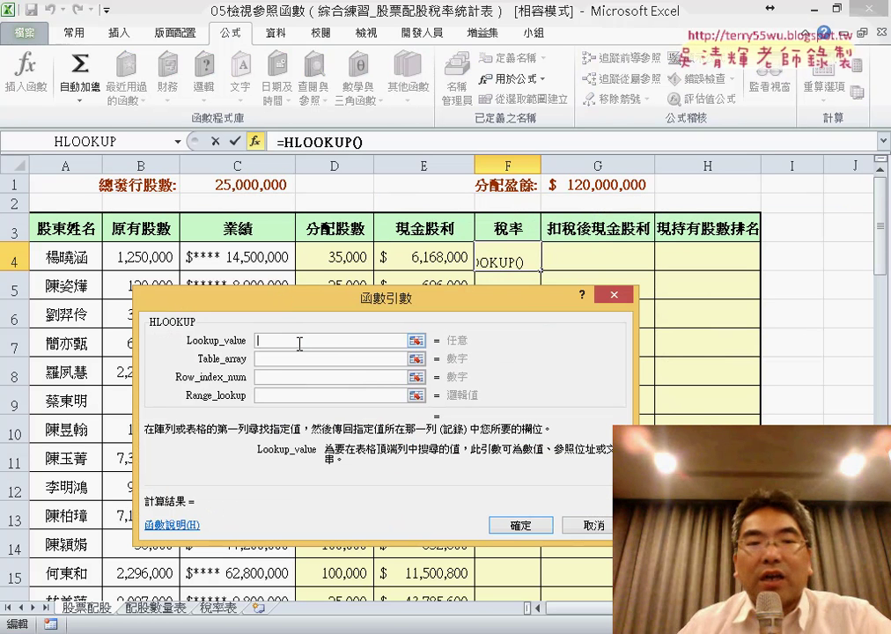
{"action": "right_click", "coordinate": [299, 343]}
{"action": "left_click", "coordinate": [340, 396]}
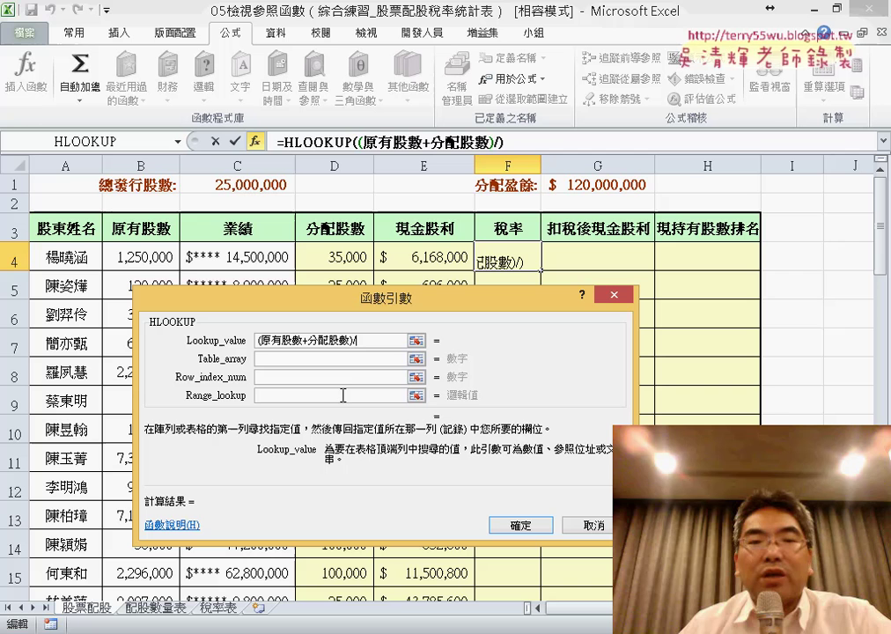
{"action": "key", "text": "BackSpace"}
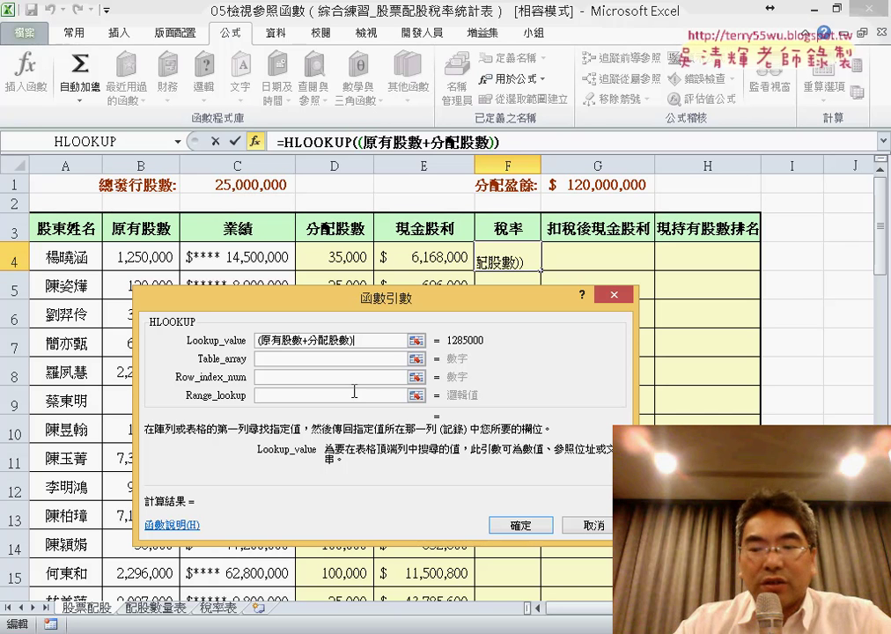
{"action": "type", "text": "/"}
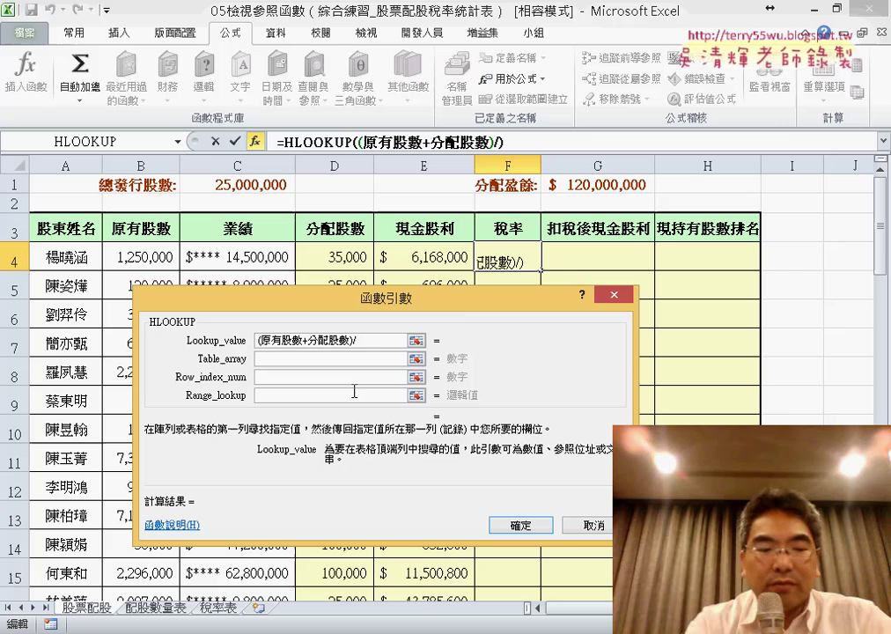
{"action": "type", "text": "1000"}
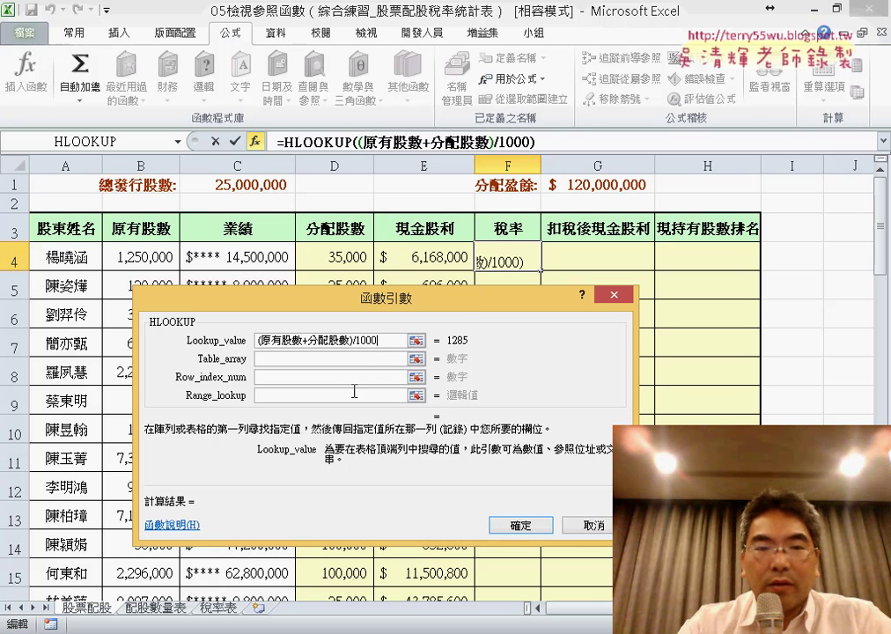
{"action": "type", "text": "0"}
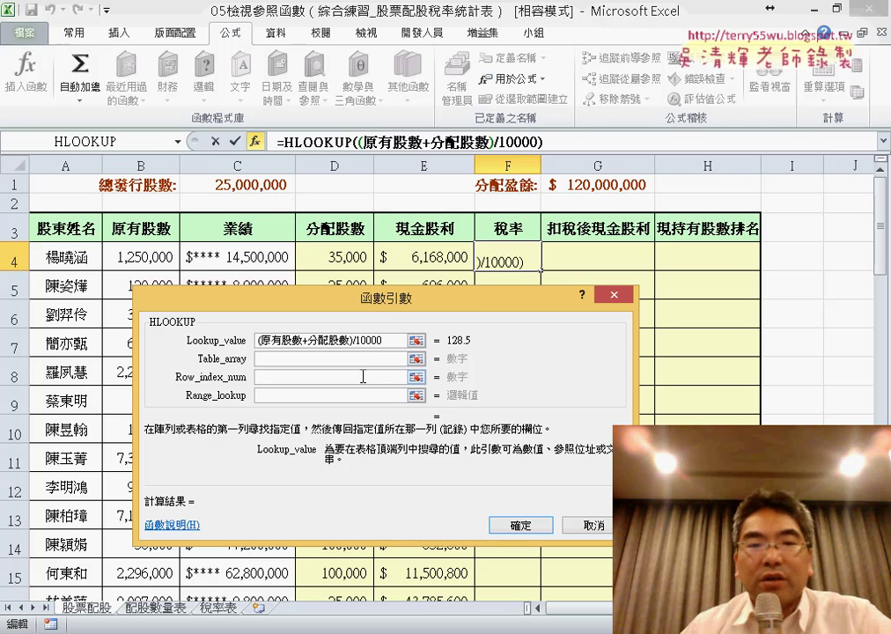
{"action": "left_click_drag", "start_coordinate": [308, 297], "coordinate": [373, 164]}
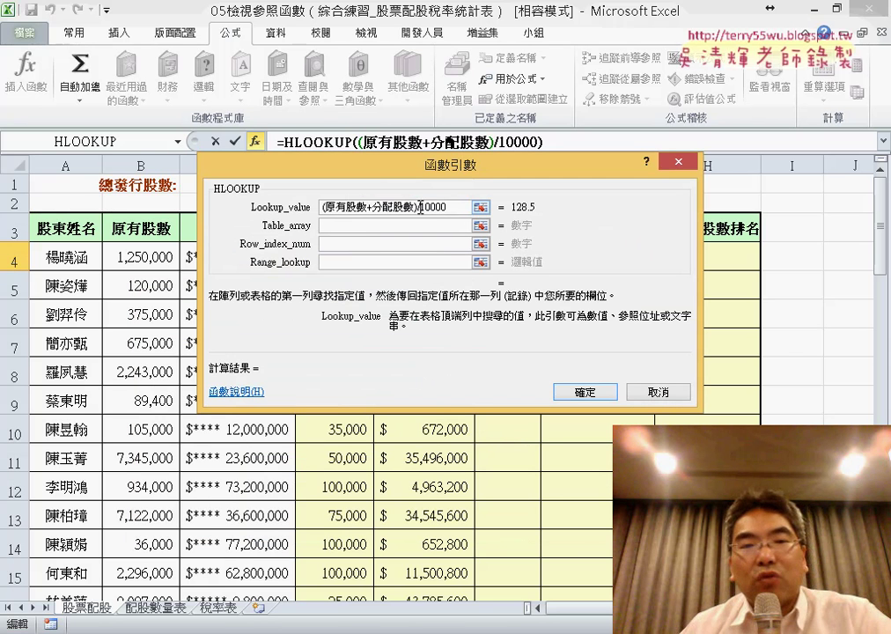
{"action": "left_click_drag", "start_coordinate": [420, 207], "coordinate": [323, 208]}
- Insert the named range 稅率表 as the HLOOKUP table array and uncover the tax table
{"action": "left_click", "coordinate": [396, 227]}
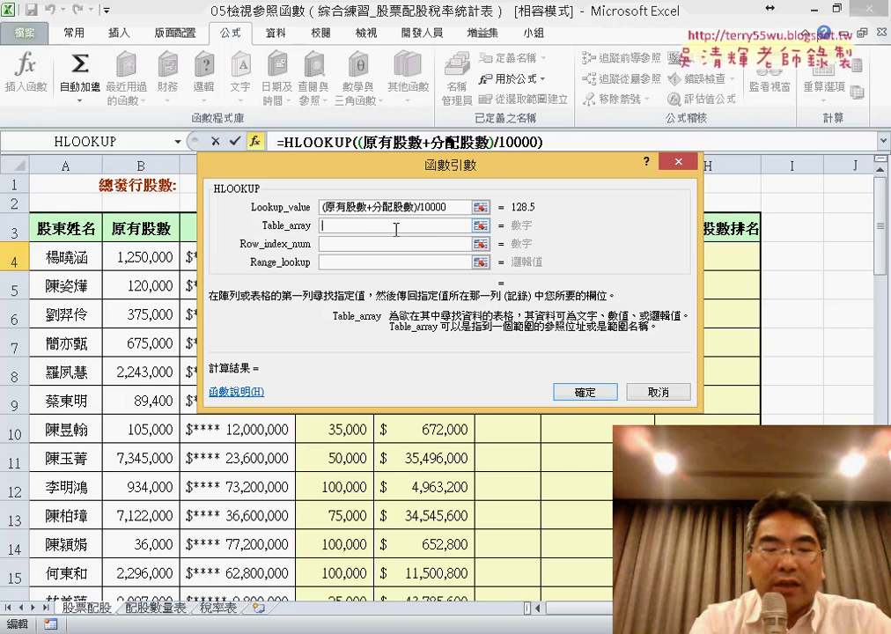
{"action": "key", "text": "F3"}
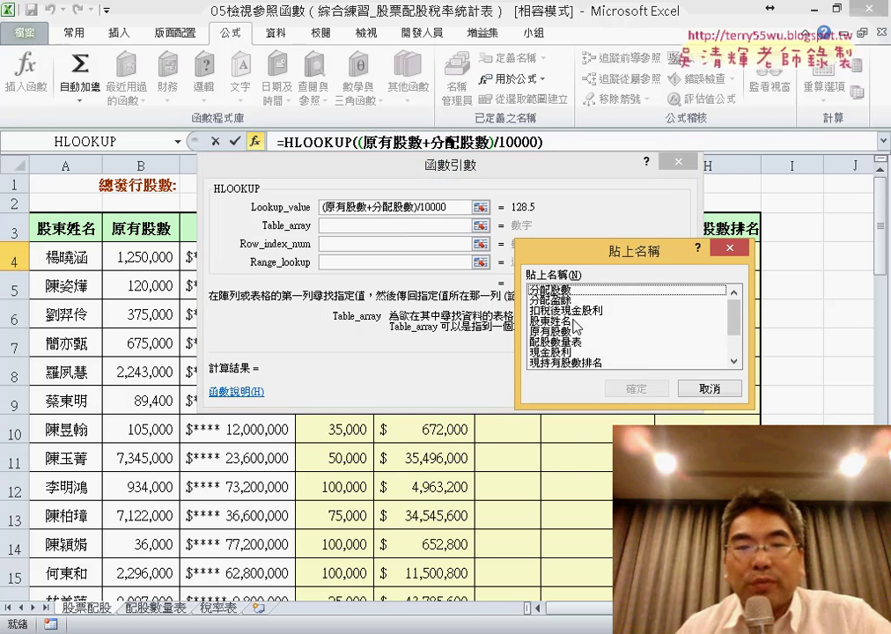
{"action": "scroll", "coordinate": [738, 365], "scroll_direction": "down", "scroll_amount": 2}
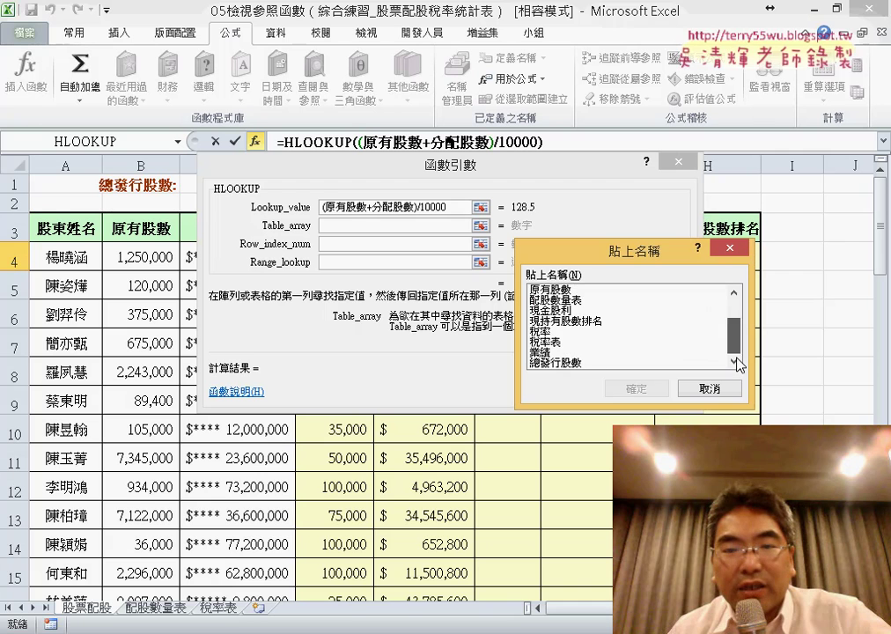
{"action": "left_click", "coordinate": [560, 332]}
{"action": "double_click", "coordinate": [560, 343]}
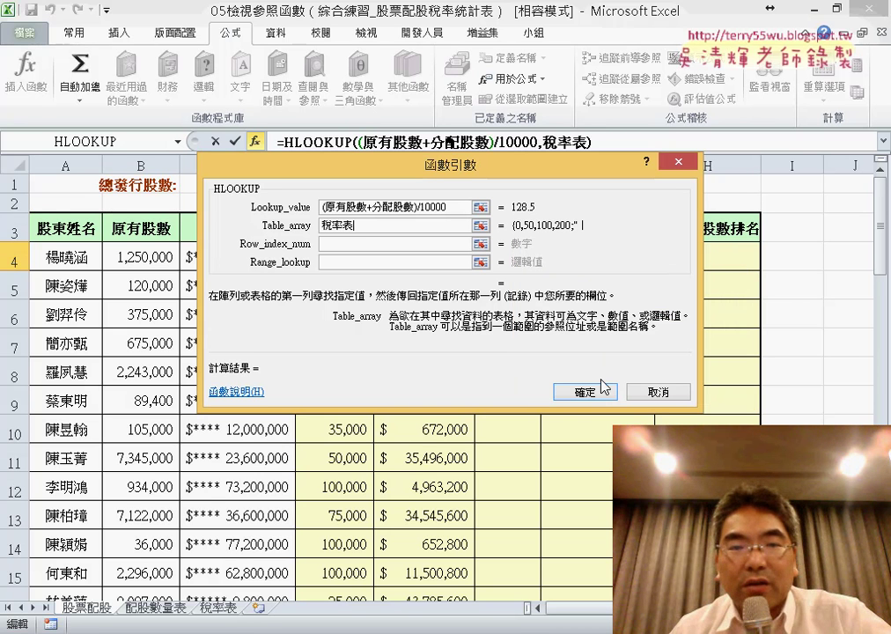
{"action": "left_click", "coordinate": [419, 249]}
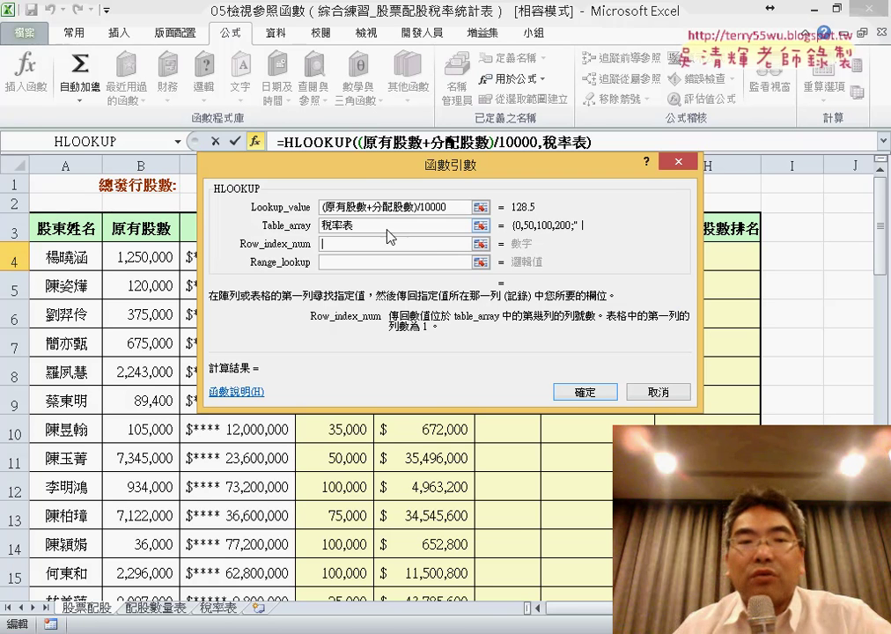
{"action": "left_click", "coordinate": [327, 226]}
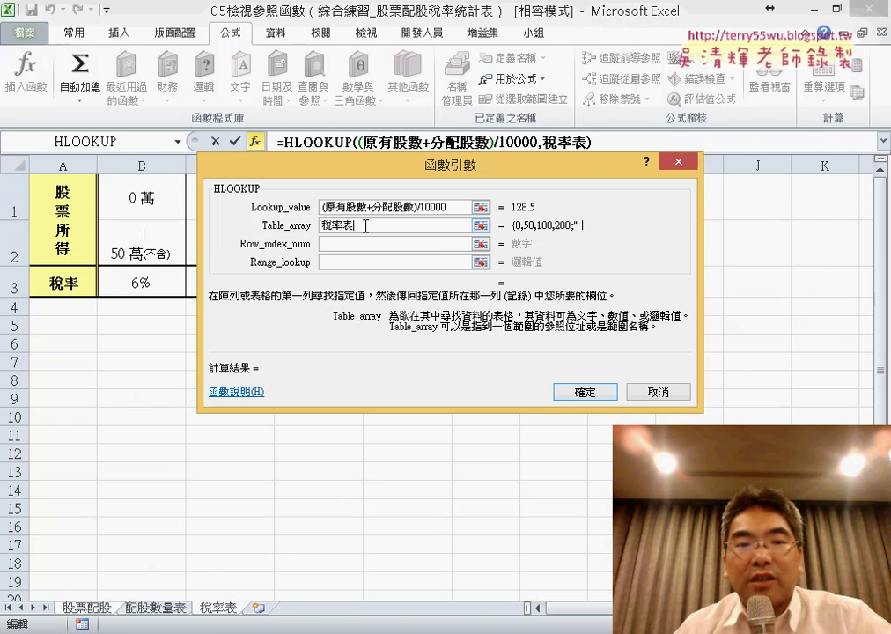
{"action": "left_click_drag", "start_coordinate": [319, 346], "coordinate": [305, 357]}
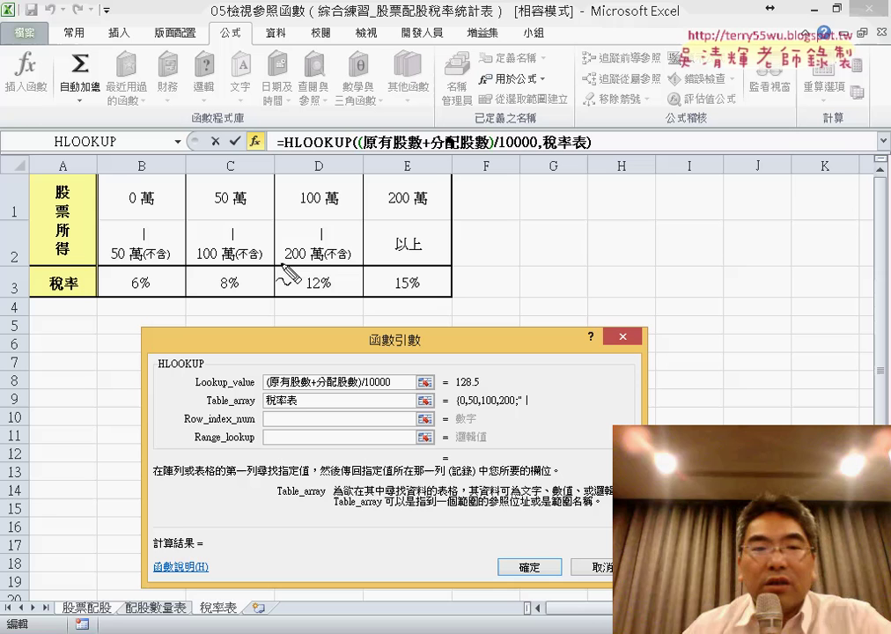
- Mark up the tax table in red ink: income brackets, lookup value 128.5, 100 萬 bracket, row numbers; then clear
{"action": "left_click_drag", "start_coordinate": [132, 216], "coordinate": [137, 236]}
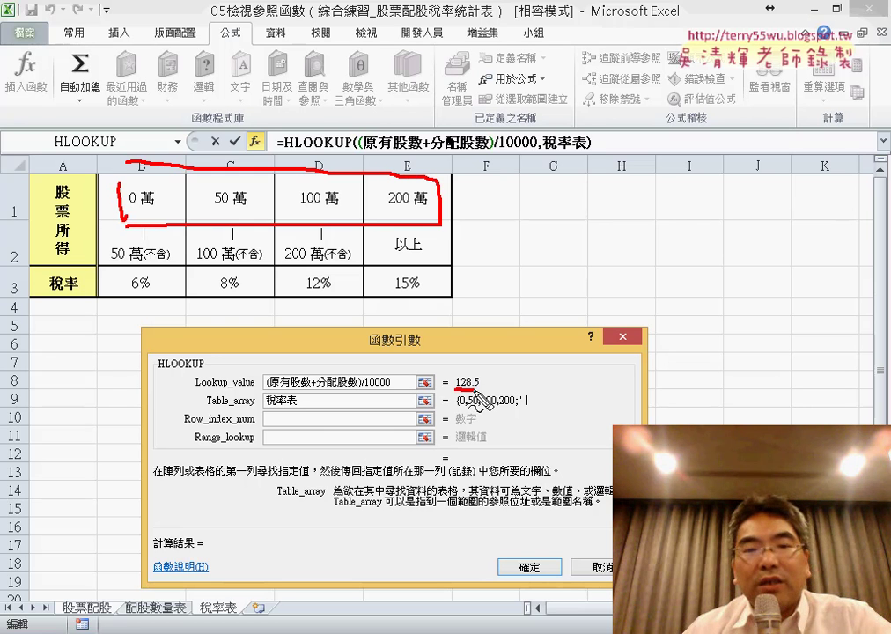
{"action": "mouse_move", "coordinate": [455, 386]}
{"action": "left_mouse_down"}
{"action": "mouse_move", "coordinate": [479, 384]}
{"action": "mouse_move", "coordinate": [456, 216]}
{"action": "mouse_move", "coordinate": [496, 216]}
{"action": "left_mouse_up"}
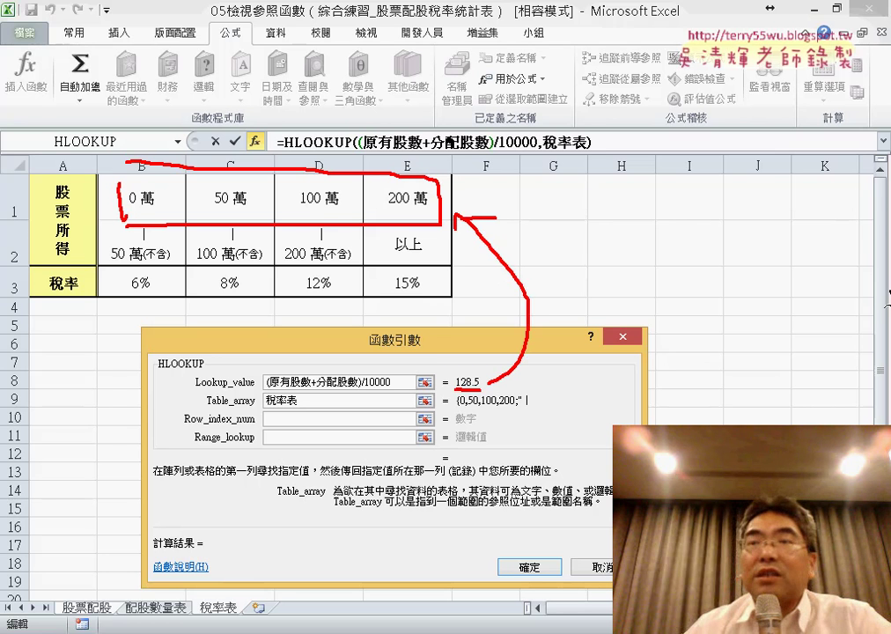
{"action": "left_click_drag", "start_coordinate": [341, 210], "coordinate": [301, 212]}
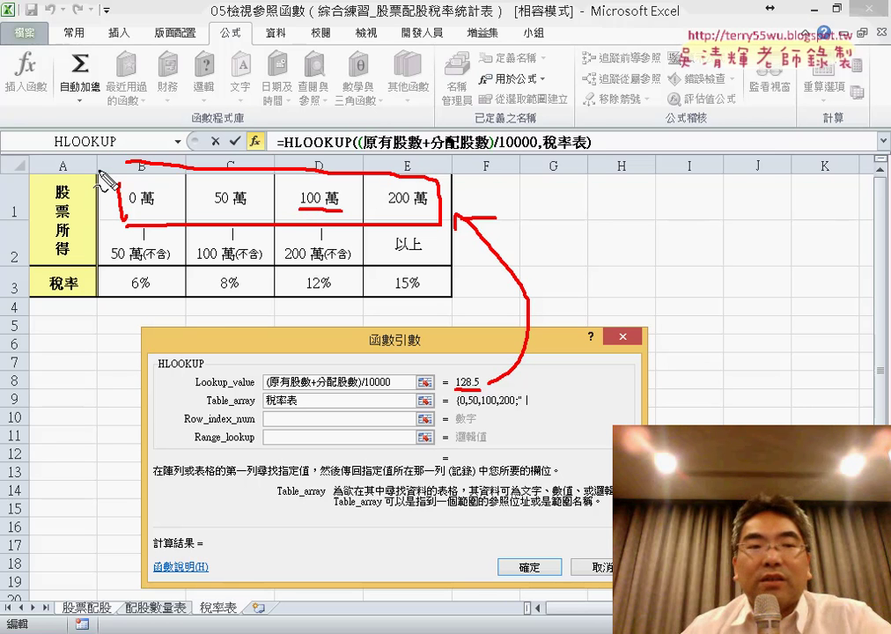
{"action": "left_click_drag", "start_coordinate": [98, 174], "coordinate": [86, 204]}
{"action": "mouse_move", "coordinate": [85, 249]}
{"action": "left_mouse_down"}
{"action": "mouse_move", "coordinate": [95, 261]}
{"action": "mouse_move", "coordinate": [120, 253]}
{"action": "mouse_move", "coordinate": [95, 313]}
{"action": "mouse_move", "coordinate": [77, 297]}
{"action": "left_mouse_up"}
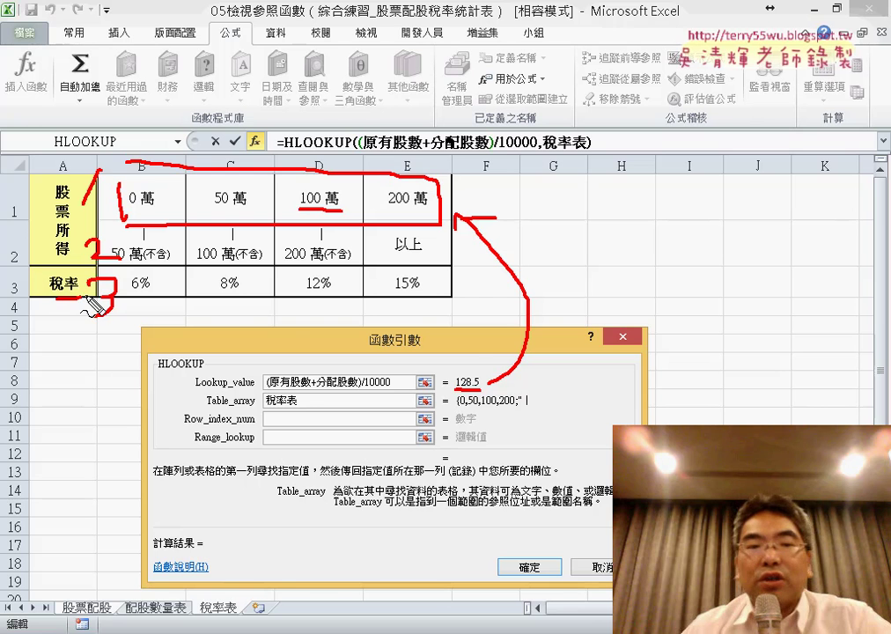
{"action": "key", "text": "Escape"}
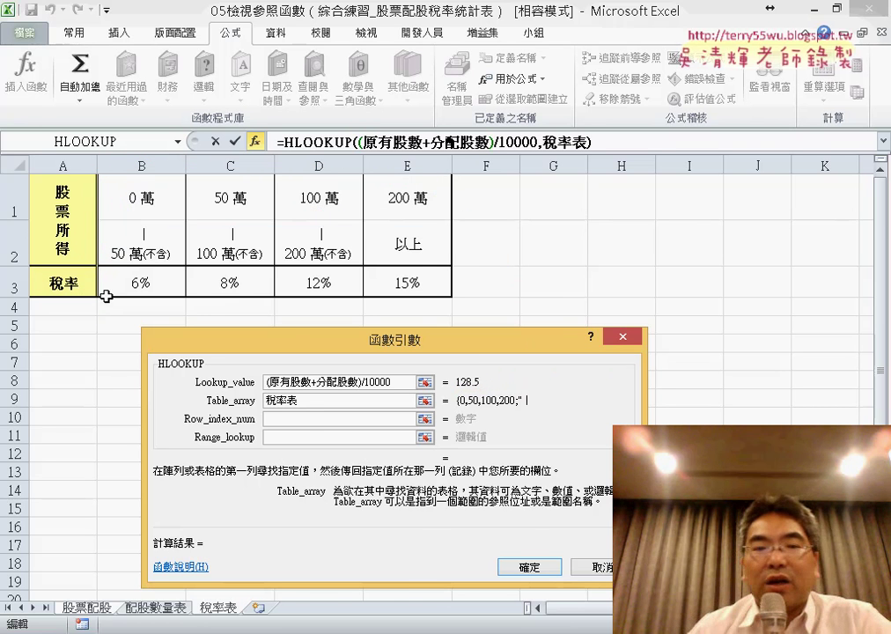
- Finish HLOOKUP with Row_index_num 3 and Range_lookup 1, then fill F4's 12% down column F
{"action": "left_click", "coordinate": [309, 422]}
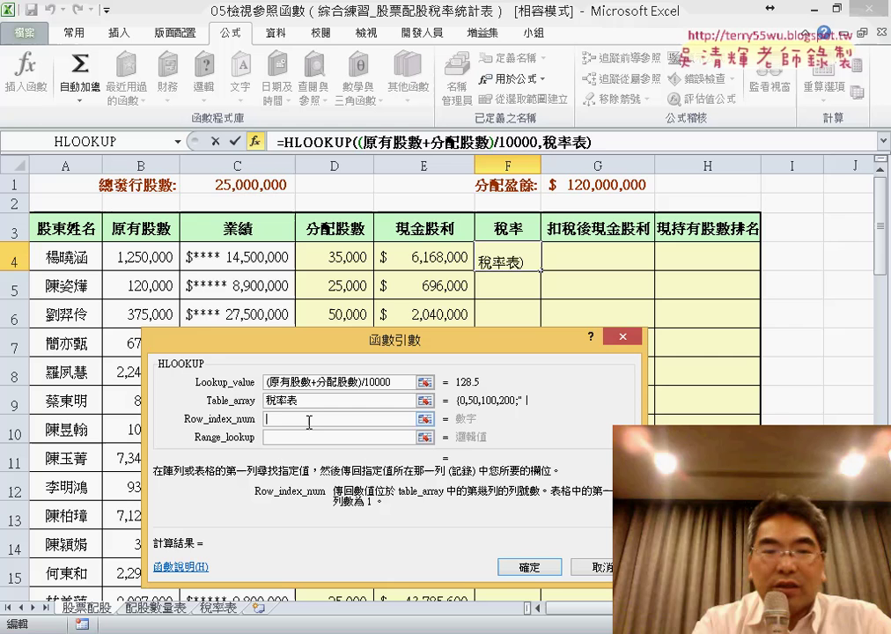
{"action": "type", "text": "3"}
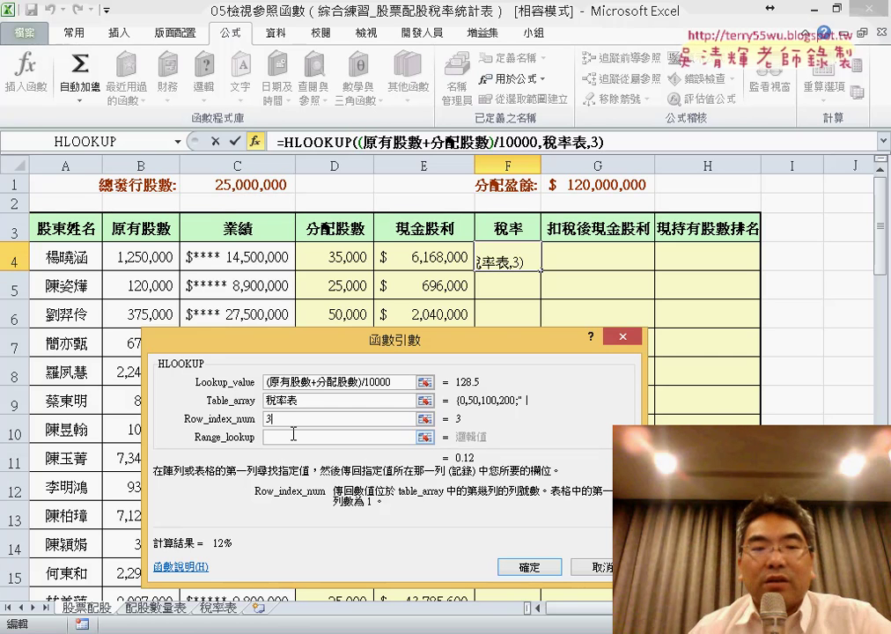
{"action": "left_click", "coordinate": [293, 434]}
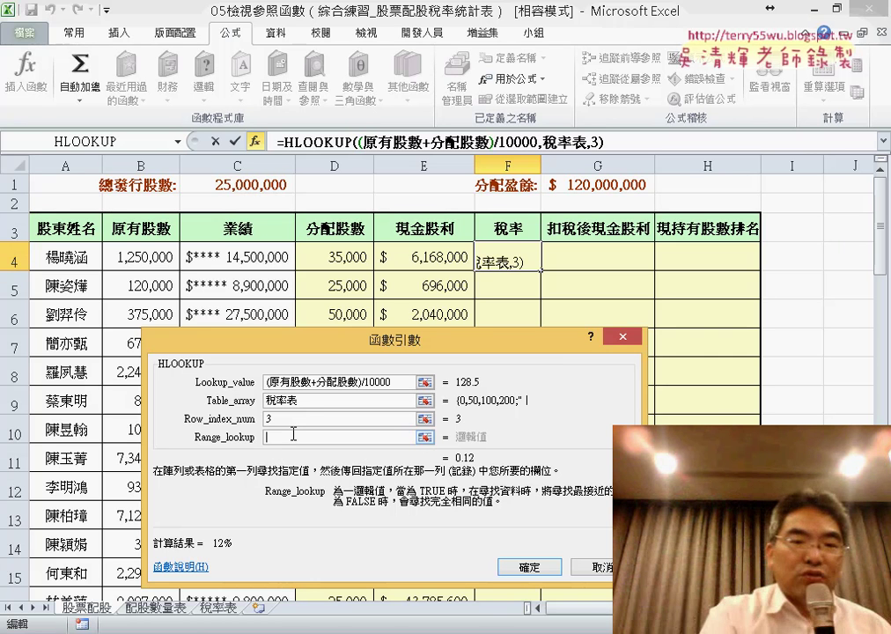
{"action": "type", "text": "1"}
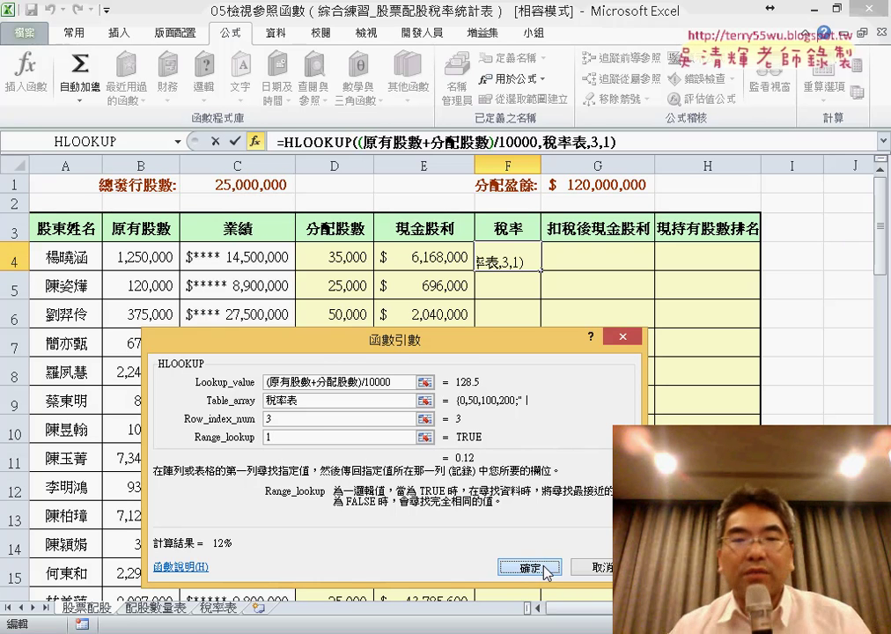
{"action": "left_click", "coordinate": [543, 570]}
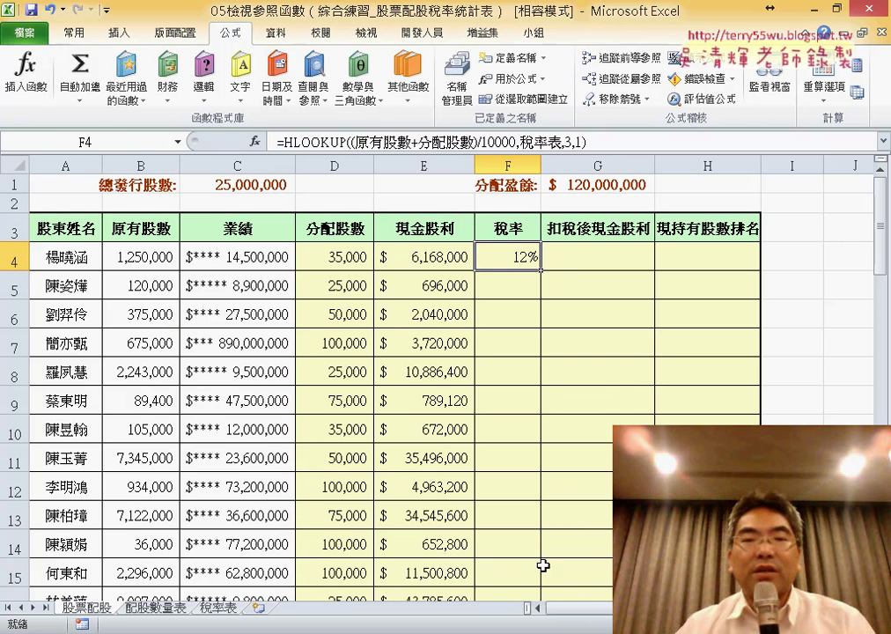
{"action": "double_click", "coordinate": [542, 273]}
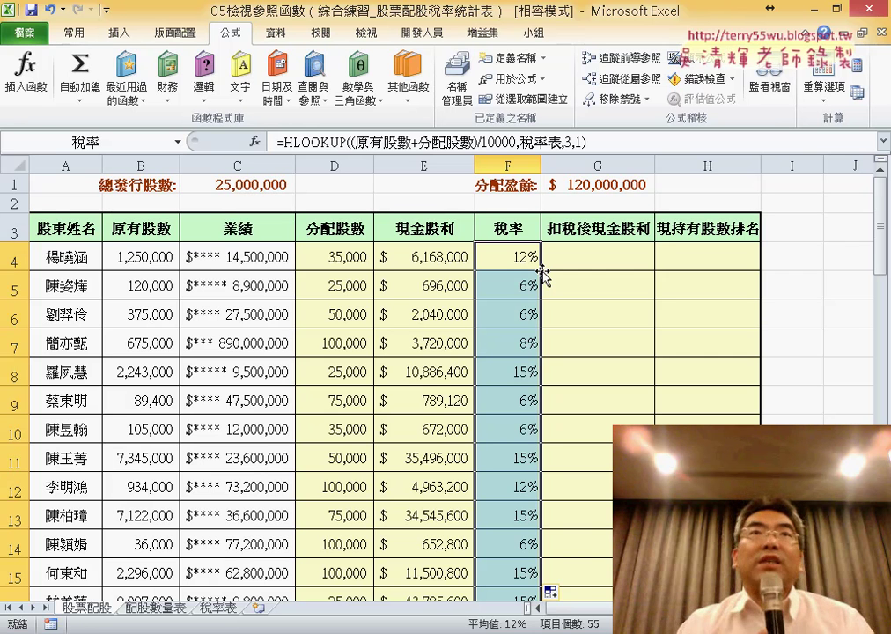
{"action": "left_click", "coordinate": [573, 256]}
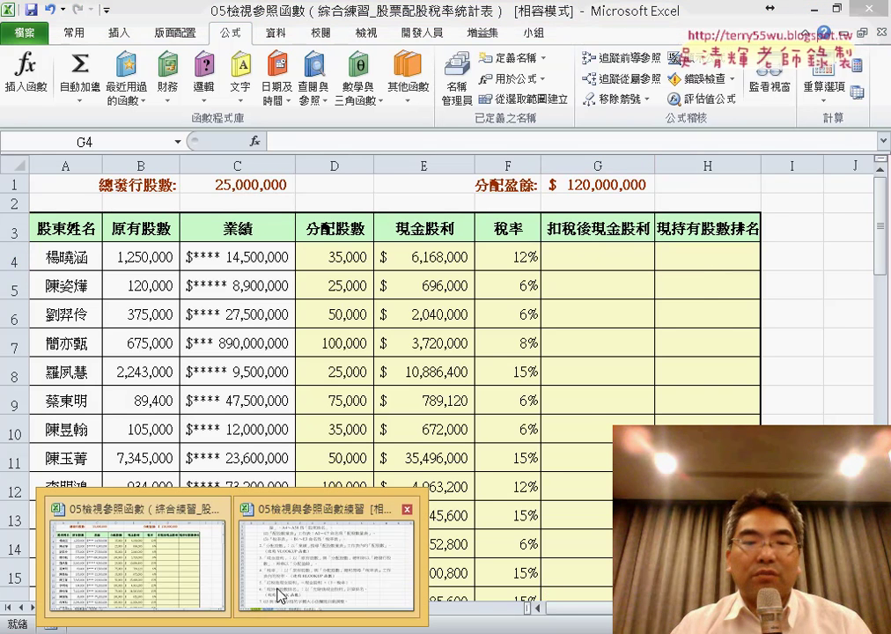
{"action": "left_click", "coordinate": [298, 581]}
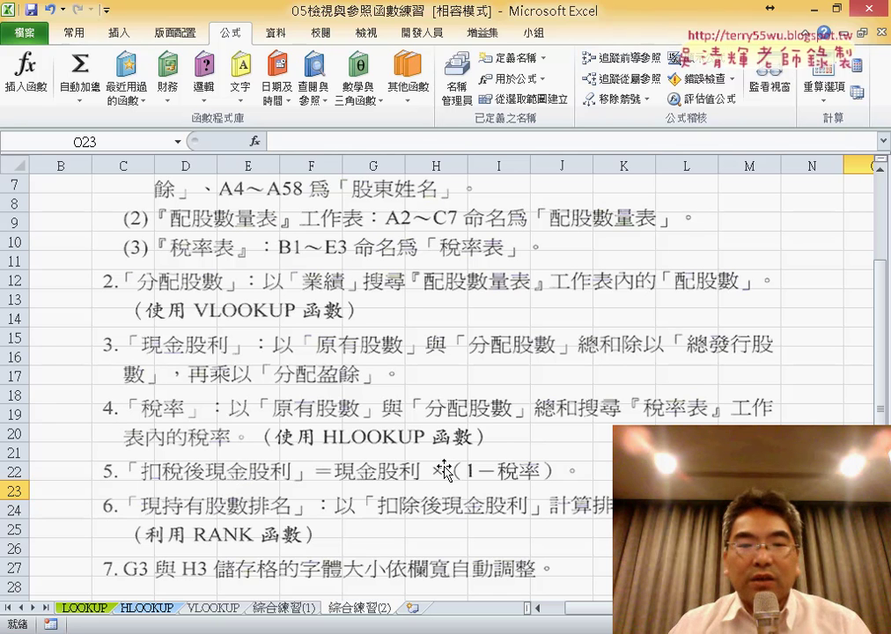
{"action": "left_click", "coordinate": [819, 8]}
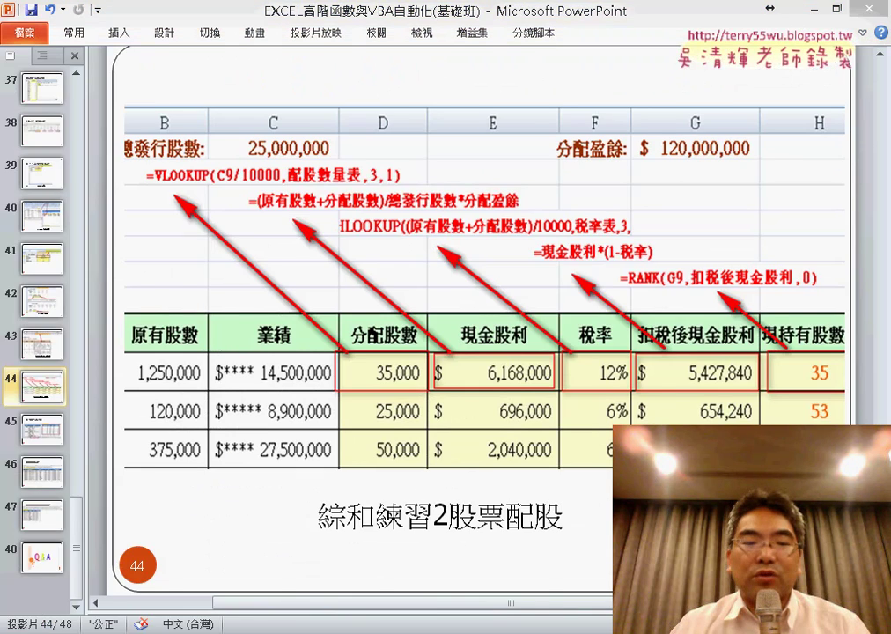
{"action": "left_click", "coordinate": [157, 579]}
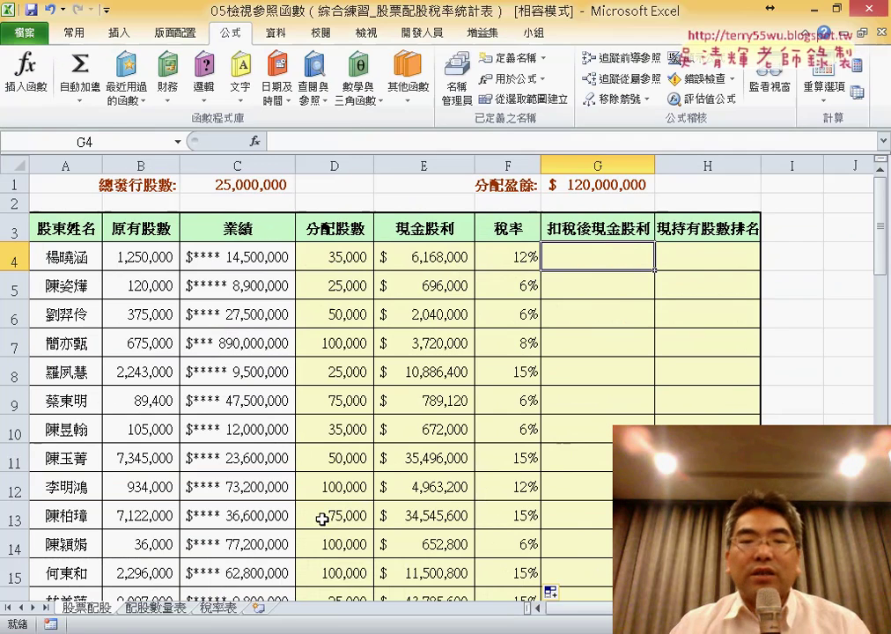
- Start G4's formula with = and insert the 現金股利 name from the defined-names list
{"action": "left_click", "coordinate": [383, 139]}
{"action": "type", "text": "="}
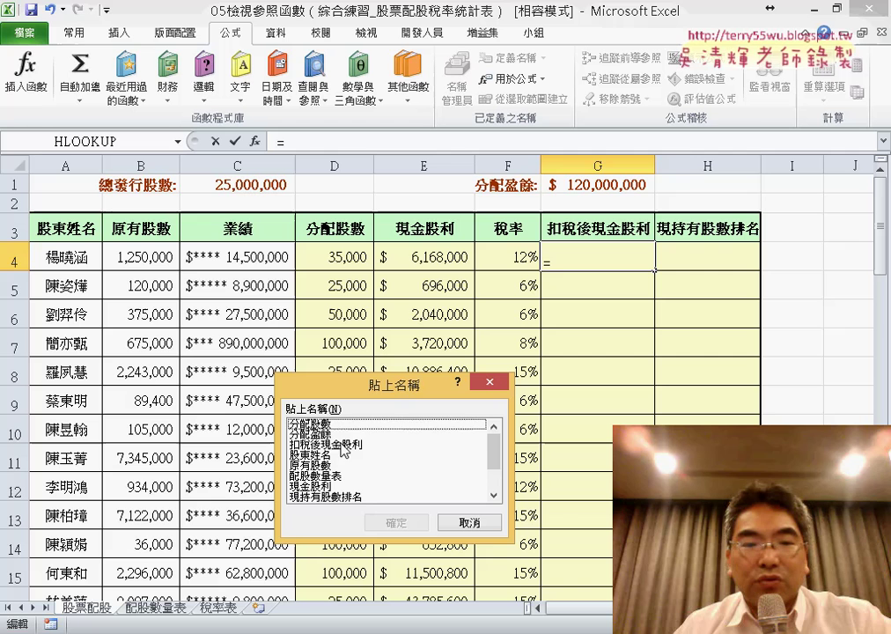
{"action": "left_click_drag", "start_coordinate": [501, 456], "coordinate": [501, 482]}
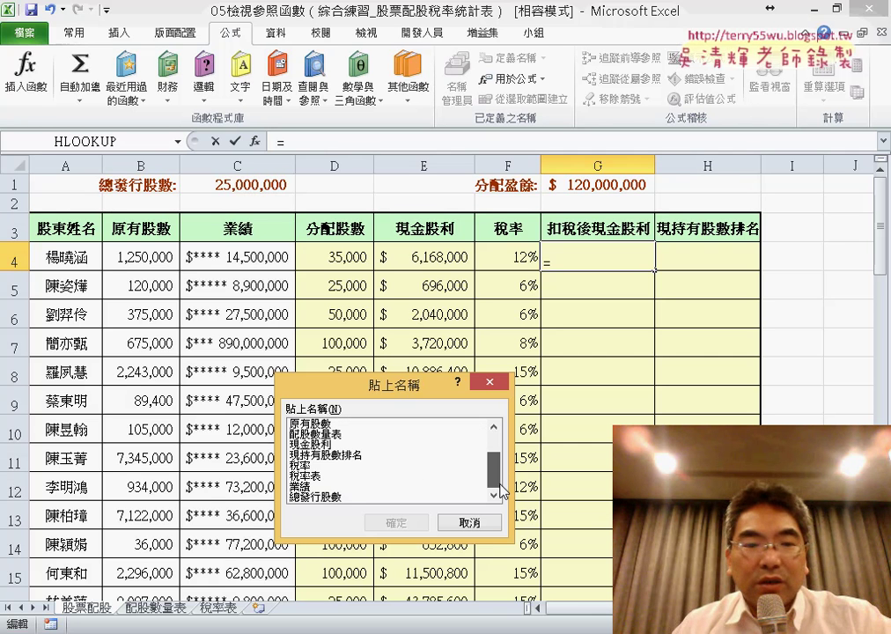
{"action": "left_click", "coordinate": [313, 446]}
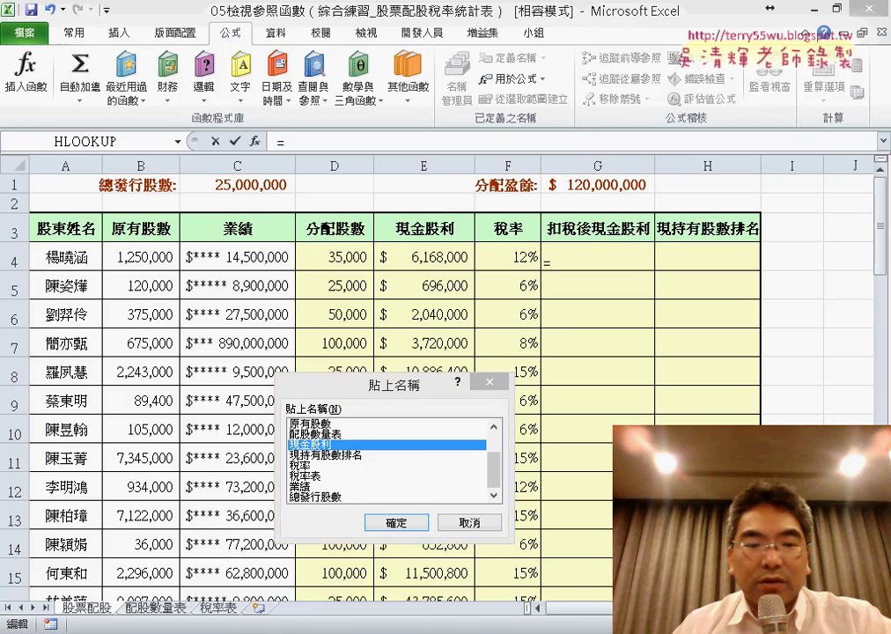
{"action": "left_click", "coordinate": [476, 521]}
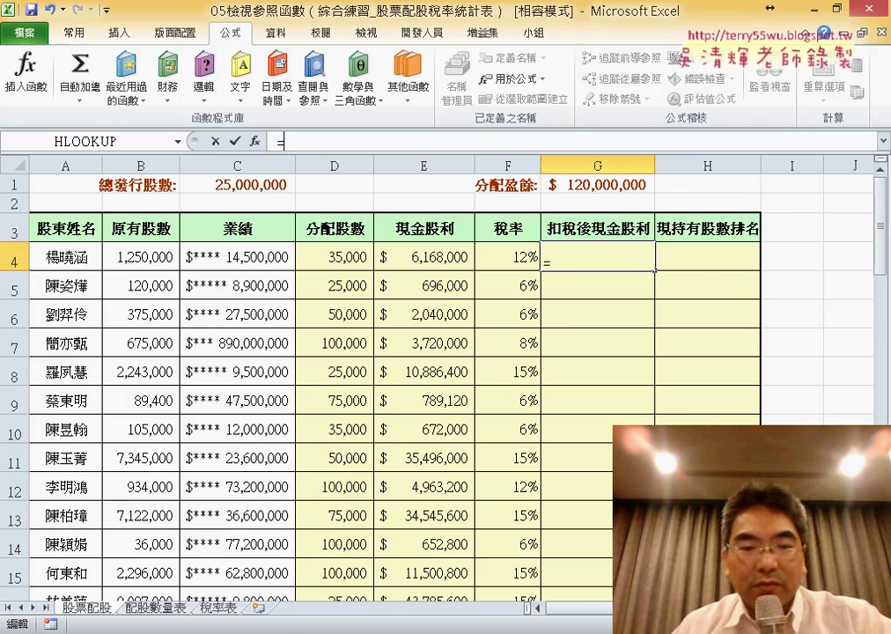
{"action": "left_click", "coordinate": [291, 519]}
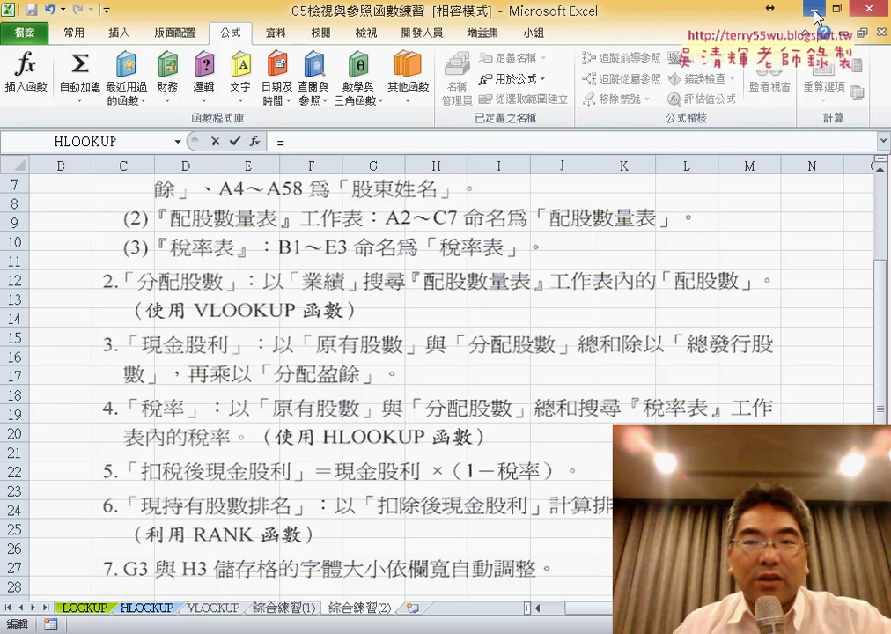
{"action": "left_click", "coordinate": [175, 575]}
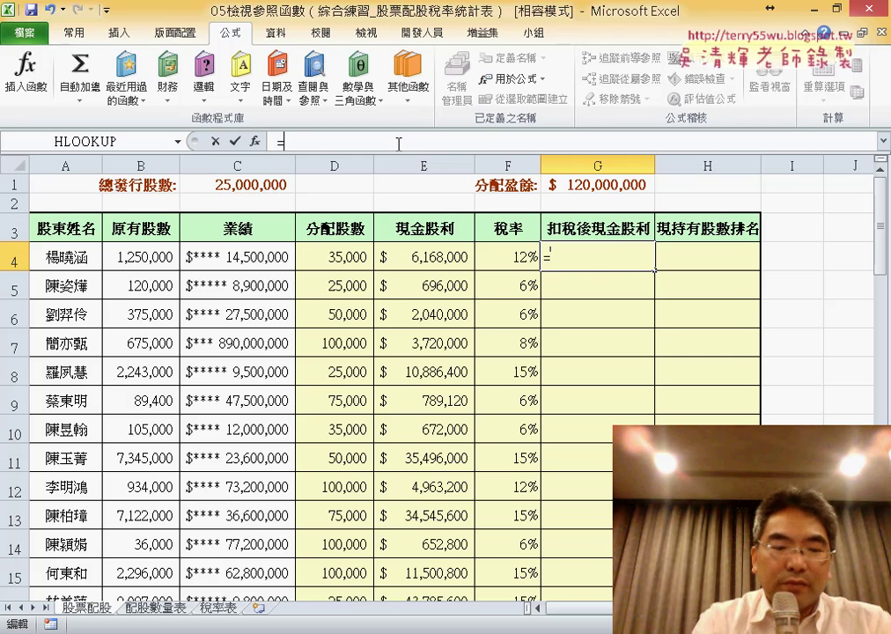
{"action": "key", "text": "F3"}
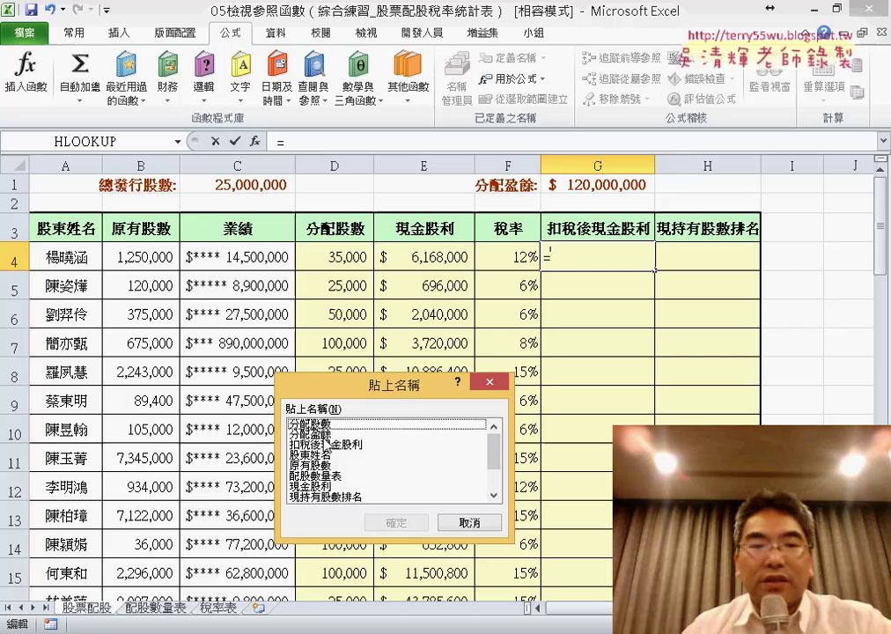
{"action": "left_click", "coordinate": [345, 487]}
{"action": "double_click", "coordinate": [344, 490]}
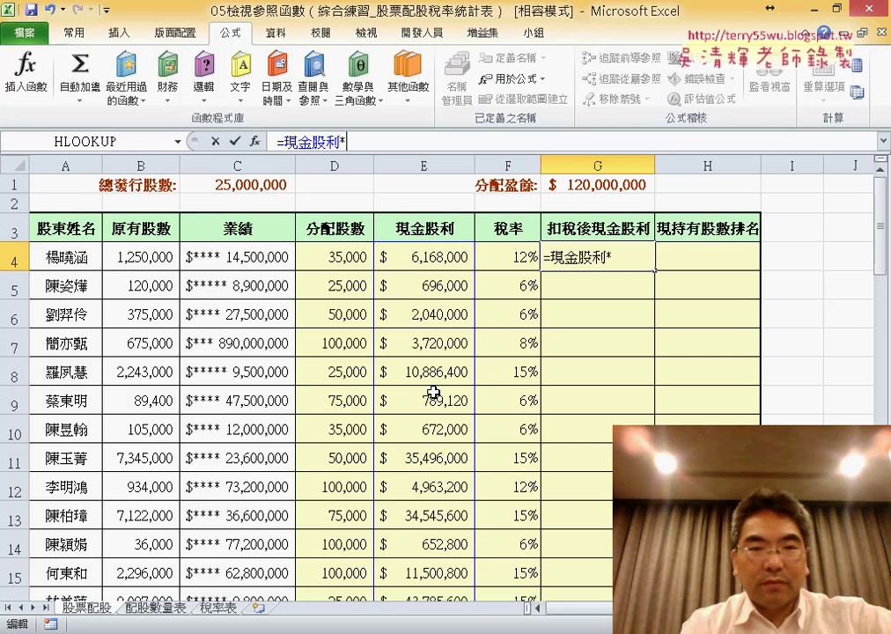
- Complete =現金股利*(1-稅率) in G4 and fill it down column G
{"action": "type", "text": "("}
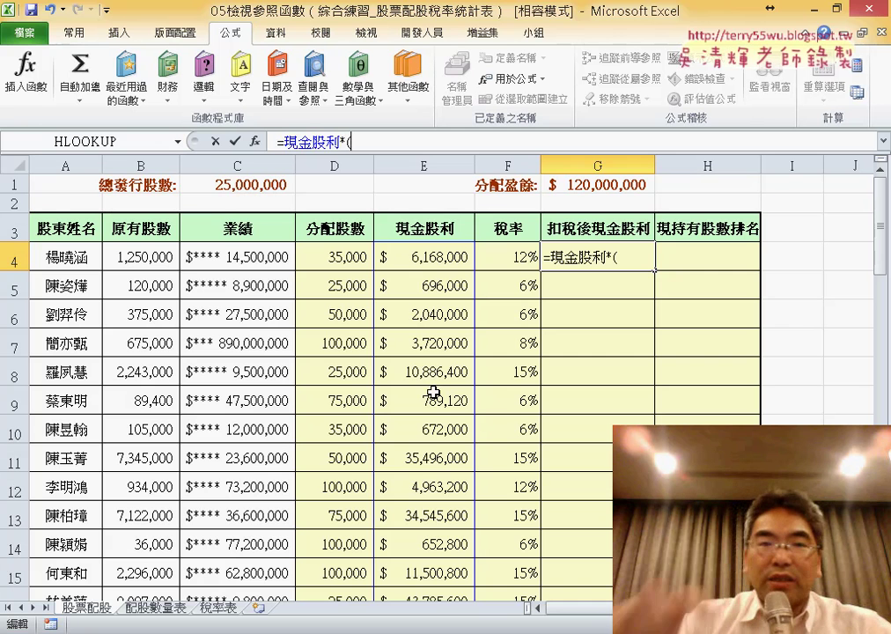
{"action": "type", "text": "1-"}
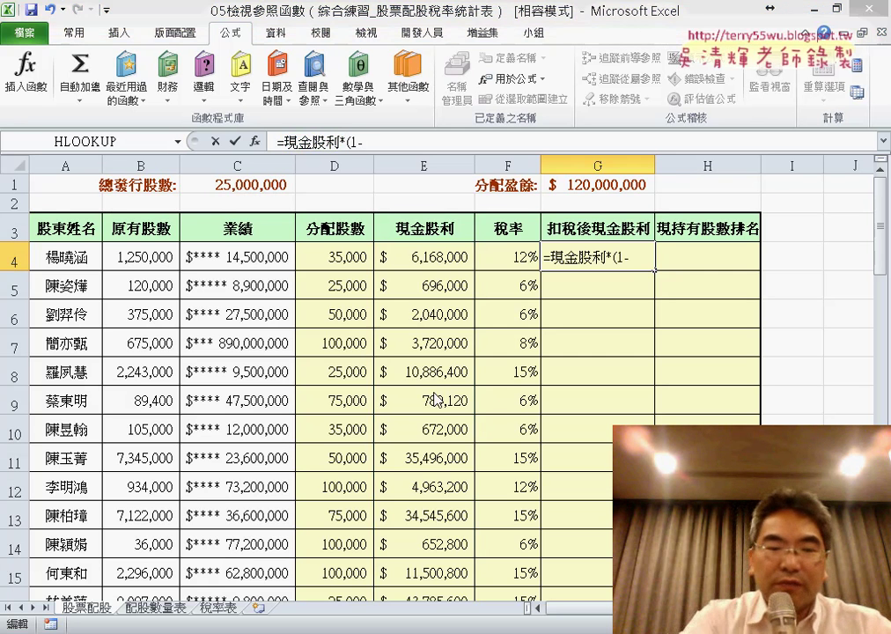
{"action": "key", "text": "F3"}
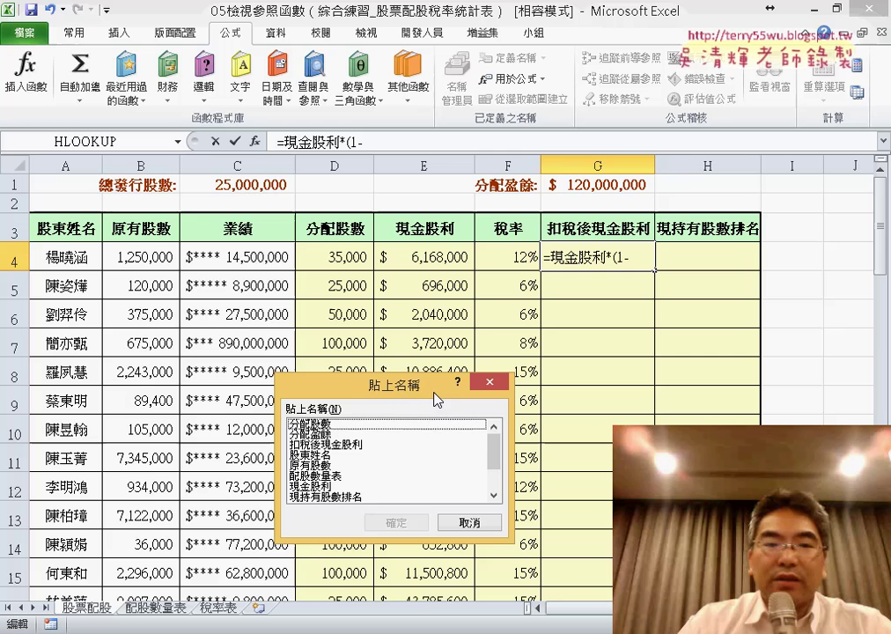
{"action": "scroll", "coordinate": [481, 481], "scroll_direction": "down", "scroll_amount": 2}
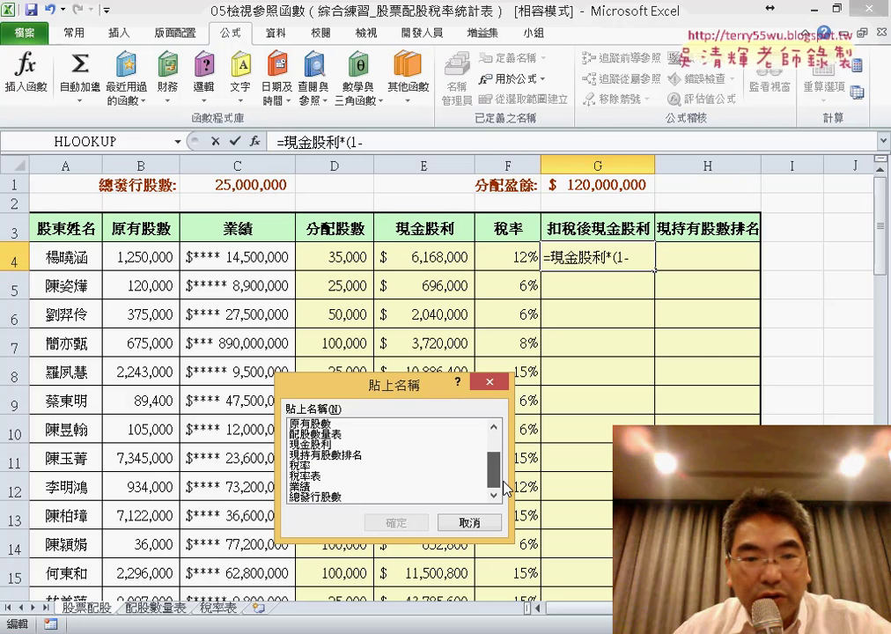
{"action": "double_click", "coordinate": [315, 468]}
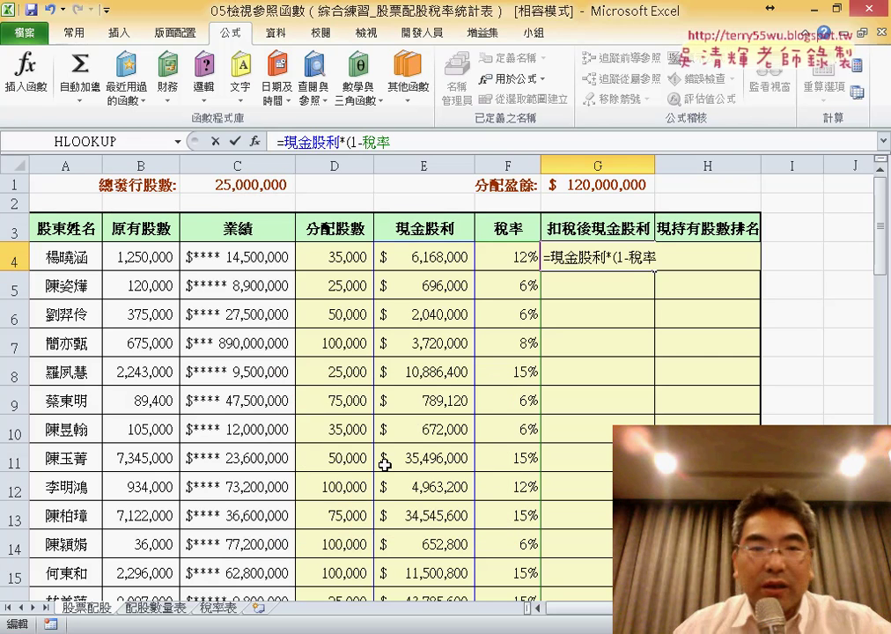
{"action": "type", "text": ")"}
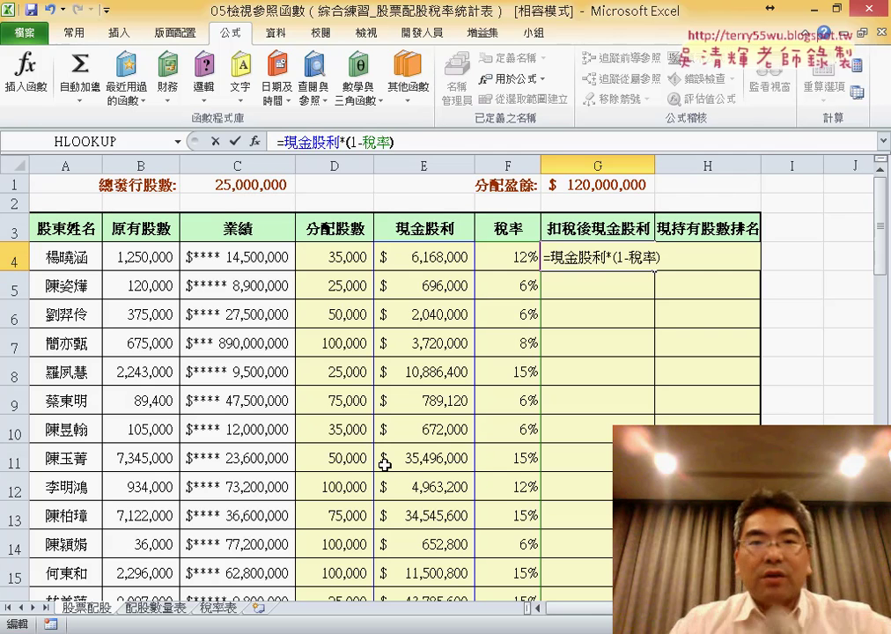
{"action": "left_click", "coordinate": [234, 141]}
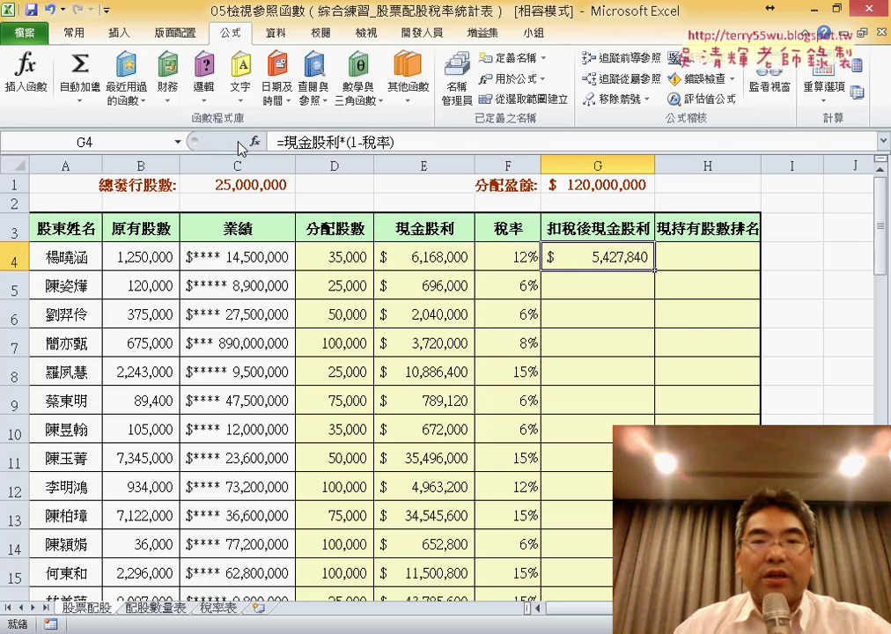
{"action": "double_click", "coordinate": [655, 272]}
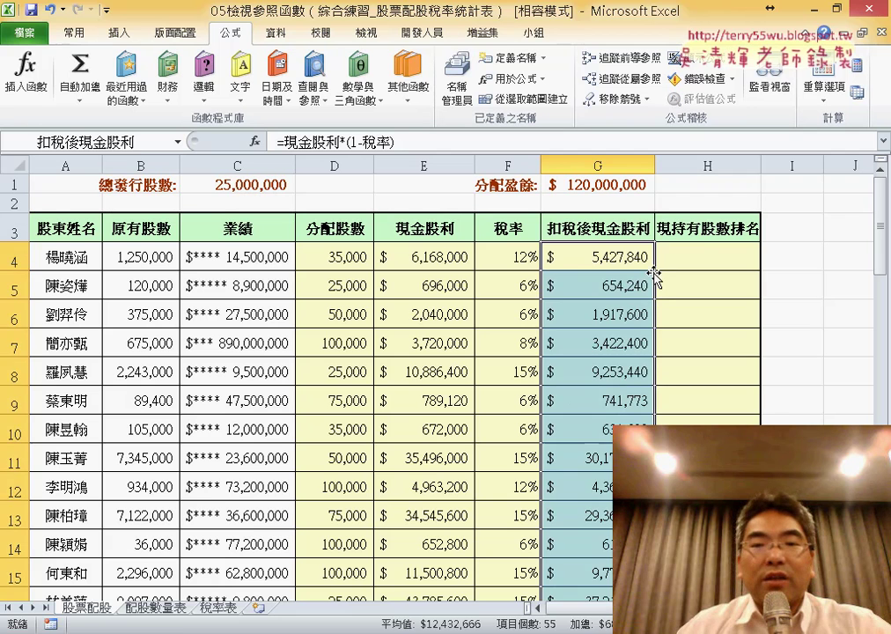
- Insert the statistical function RANK.EQ into cell H4
{"action": "left_click", "coordinate": [701, 260]}
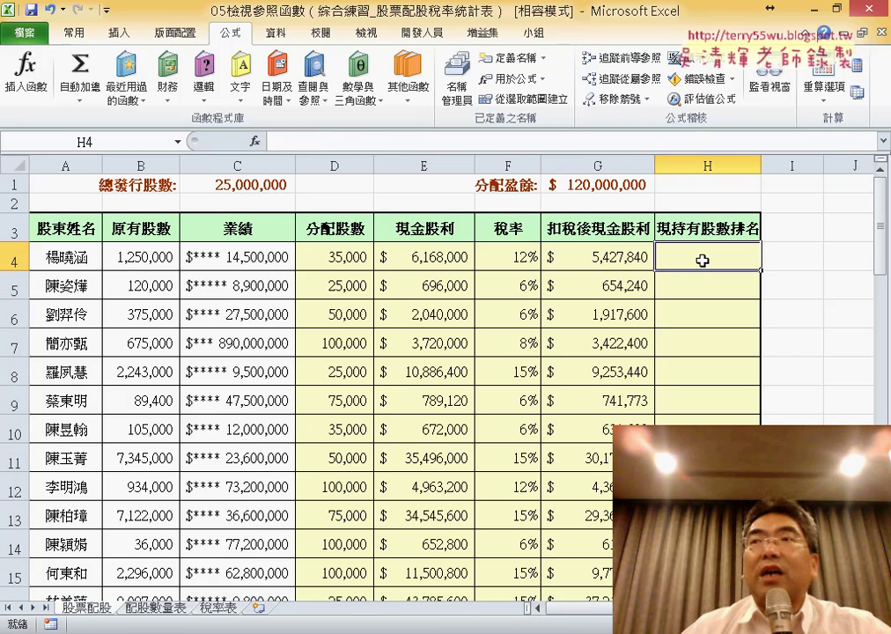
{"action": "left_click", "coordinate": [256, 141]}
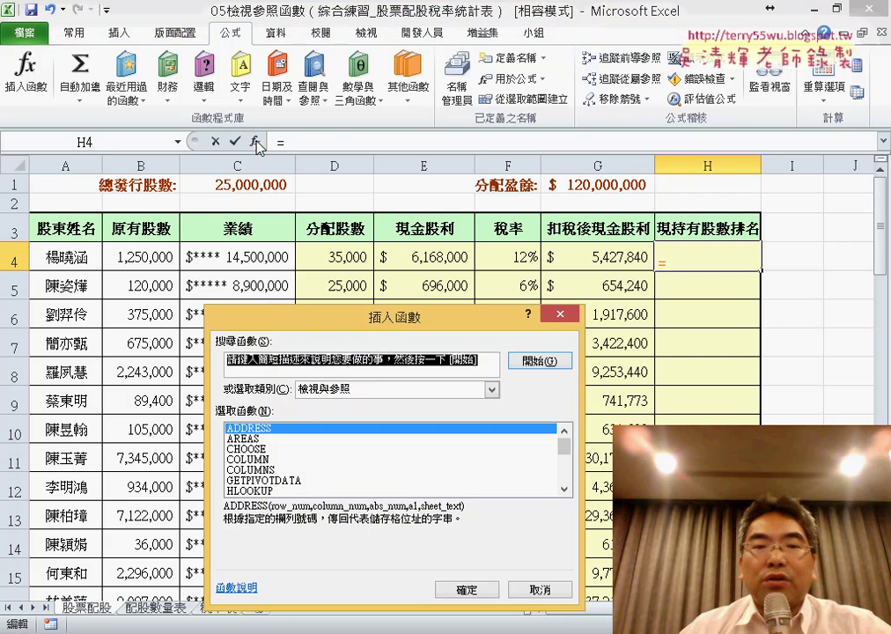
{"action": "left_click_drag", "start_coordinate": [350, 317], "coordinate": [326, 120]}
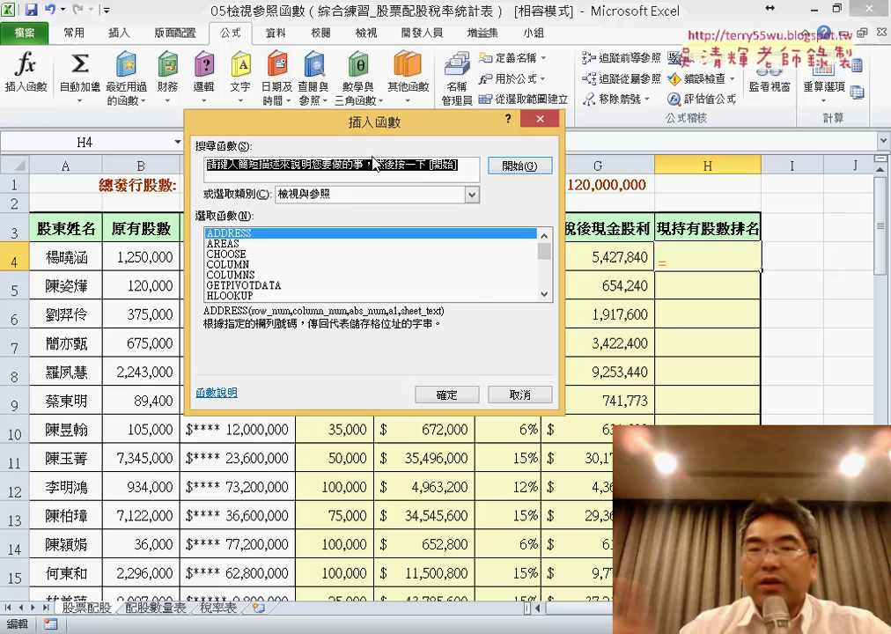
{"action": "left_click", "coordinate": [350, 198]}
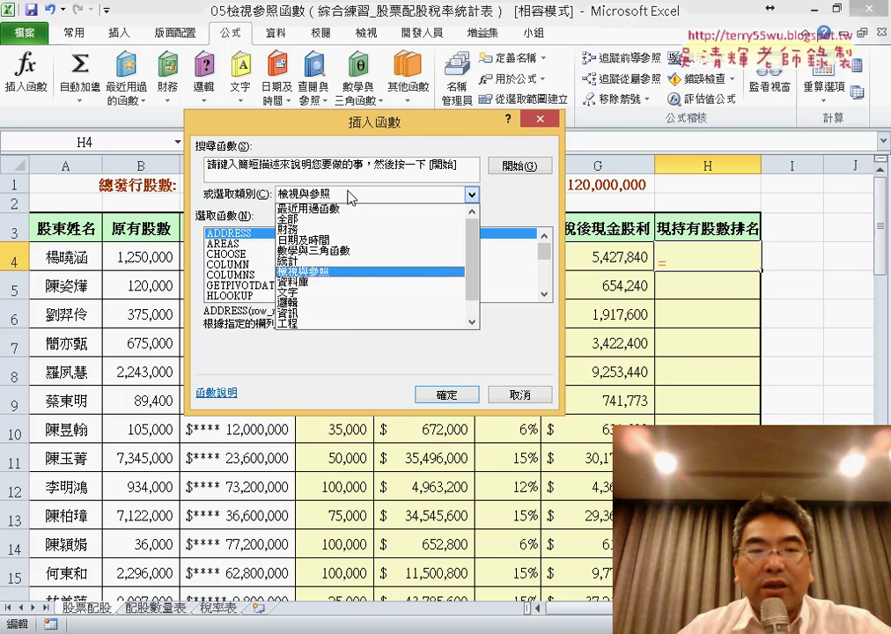
{"action": "left_click", "coordinate": [342, 262]}
{"action": "left_click_drag", "start_coordinate": [544, 237], "coordinate": [547, 280]}
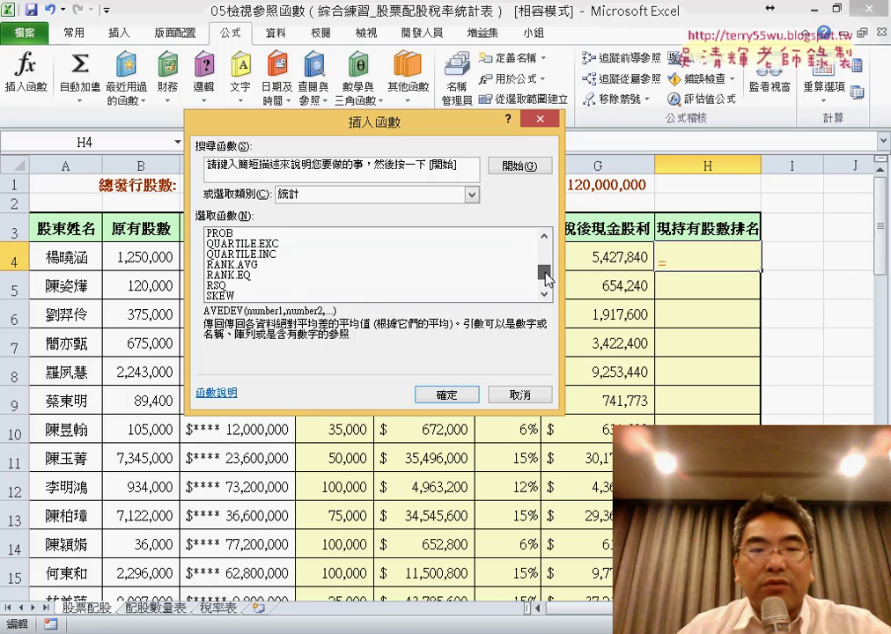
{"action": "double_click", "coordinate": [212, 275]}
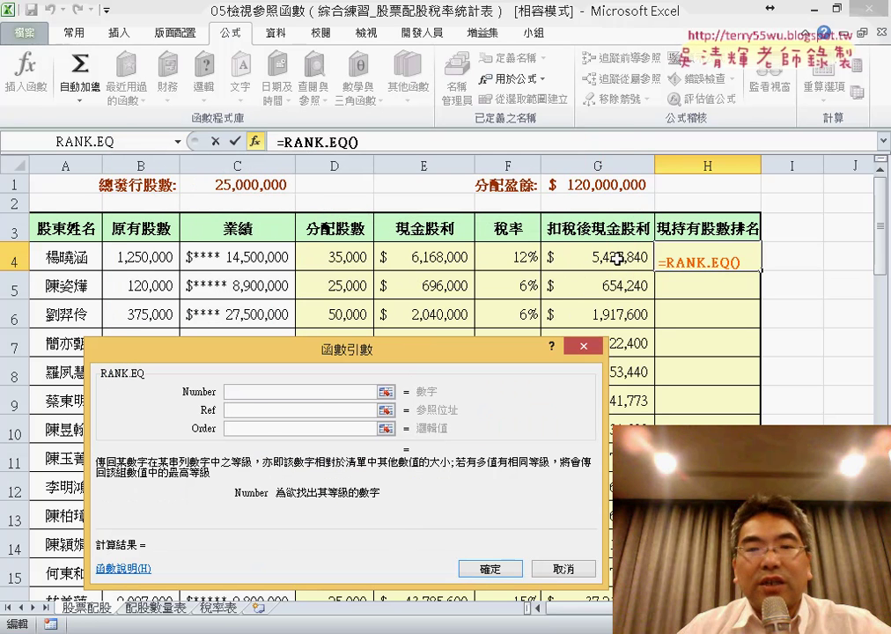
- Rank G4 against the 扣稅後現金股利 named range and fill the rank down column H
{"action": "left_click", "coordinate": [619, 257]}
{"action": "left_click", "coordinate": [251, 411]}
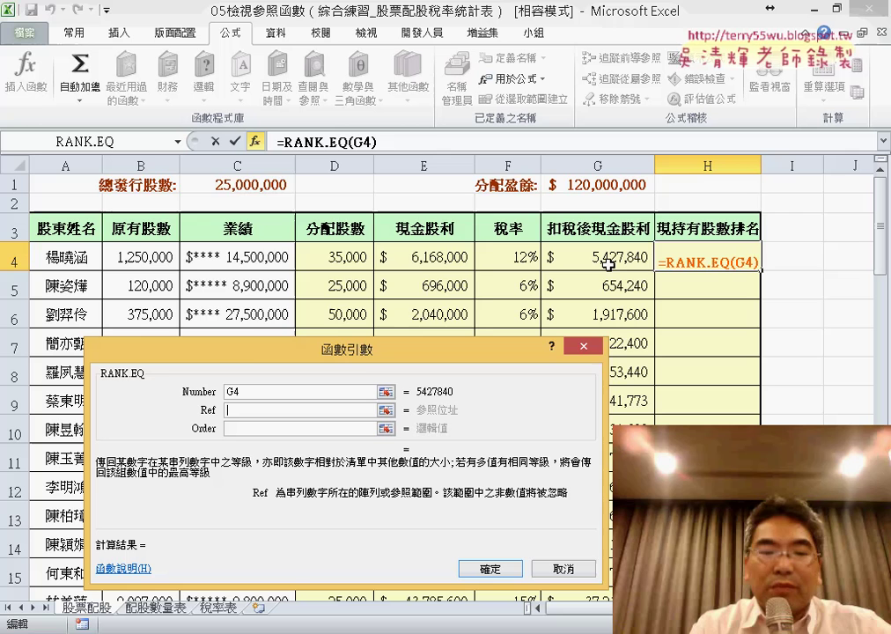
{"action": "key", "text": "F3"}
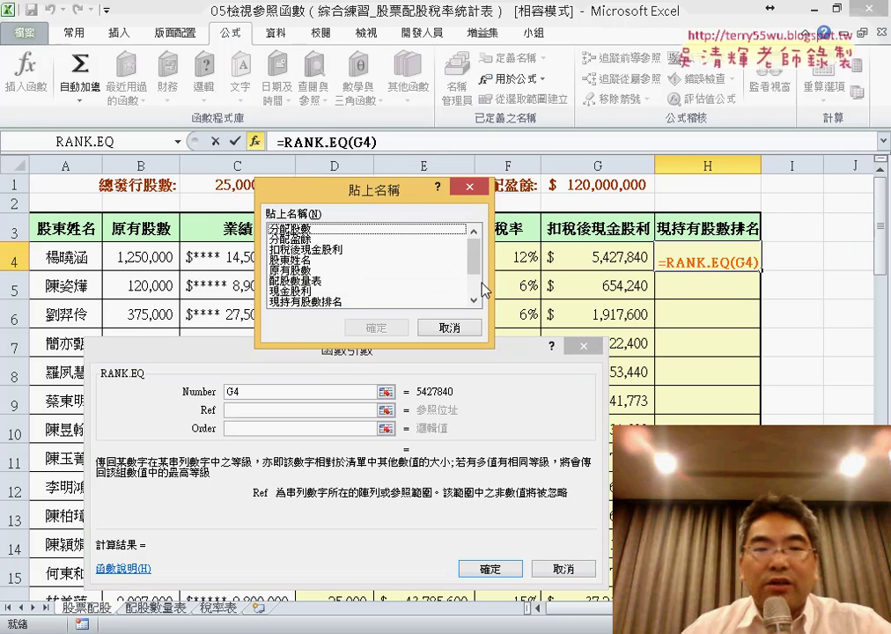
{"action": "left_click", "coordinate": [333, 251]}
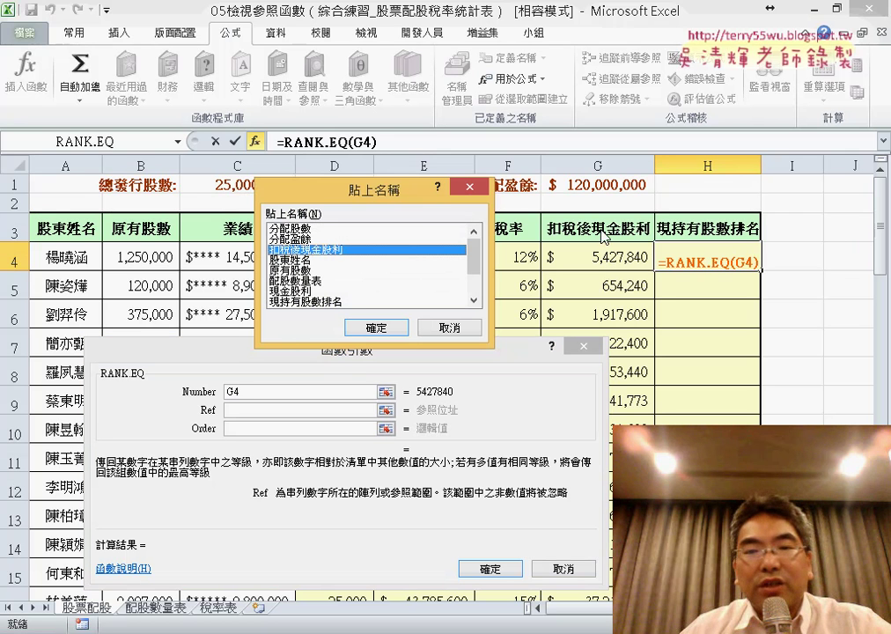
{"action": "left_click", "coordinate": [397, 329]}
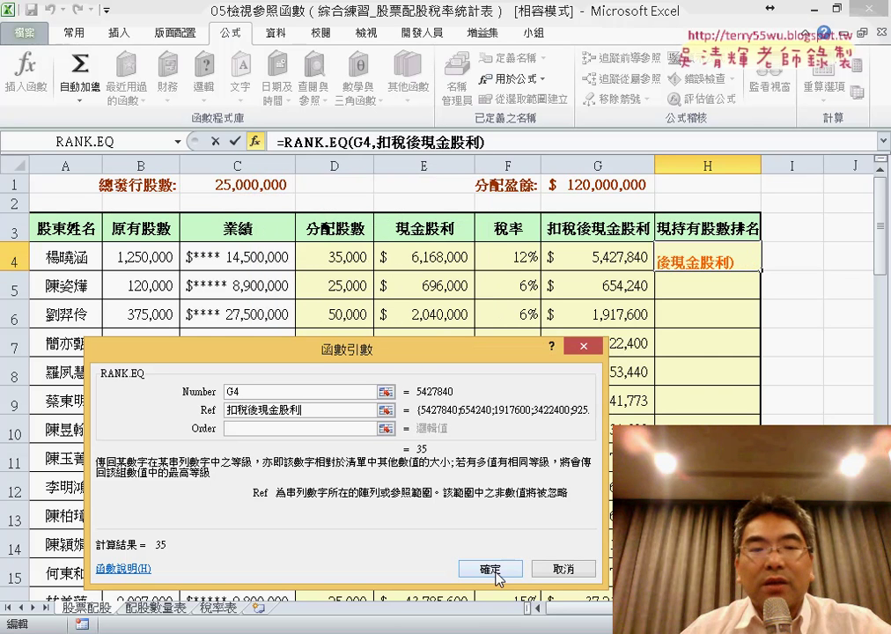
{"action": "left_click_drag", "start_coordinate": [335, 410], "coordinate": [251, 407]}
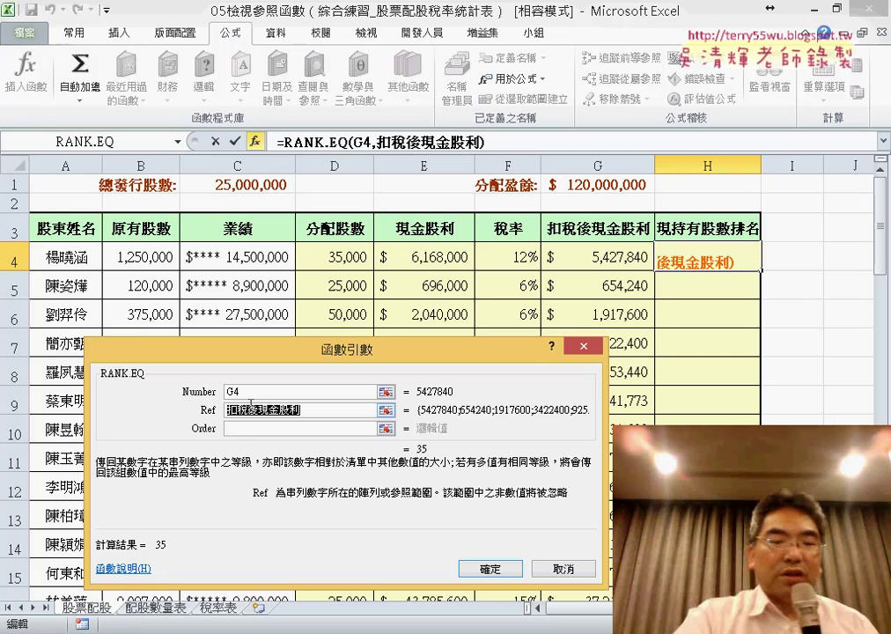
{"action": "left_click", "coordinate": [490, 568]}
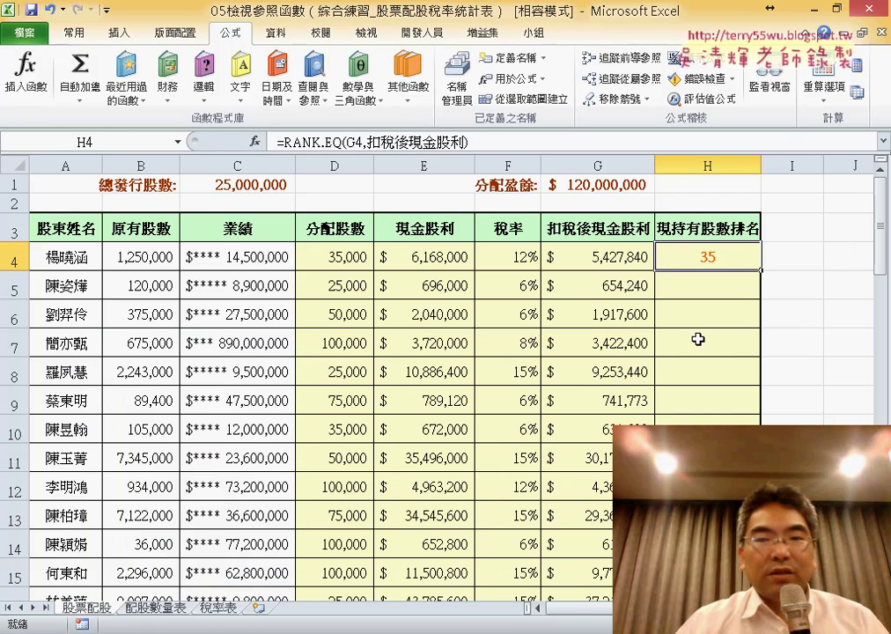
{"action": "double_click", "coordinate": [762, 271]}
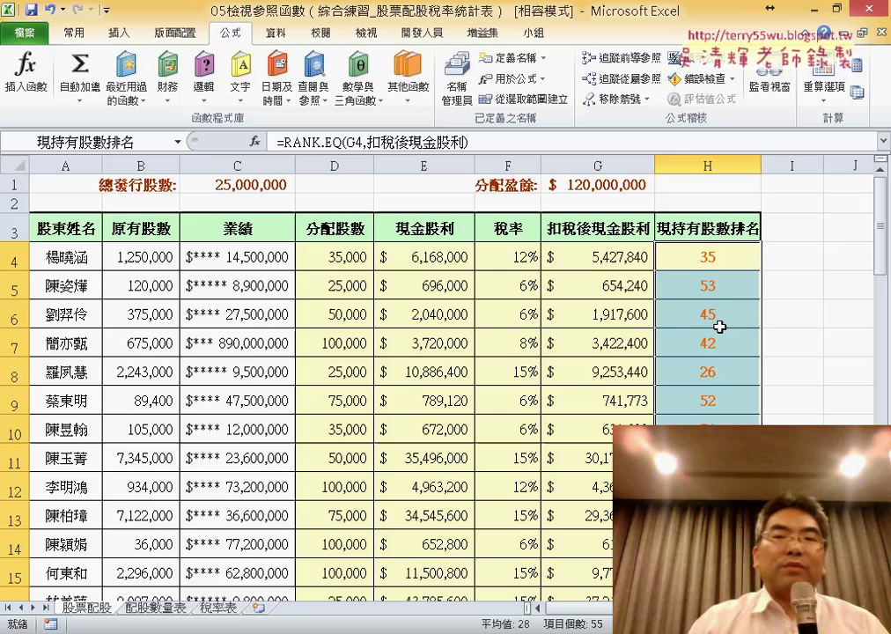
{"action": "scroll", "coordinate": [731, 313], "scroll_direction": "down", "scroll_amount": 1}
{"action": "scroll", "coordinate": [730, 356], "scroll_direction": "down", "scroll_amount": 1}
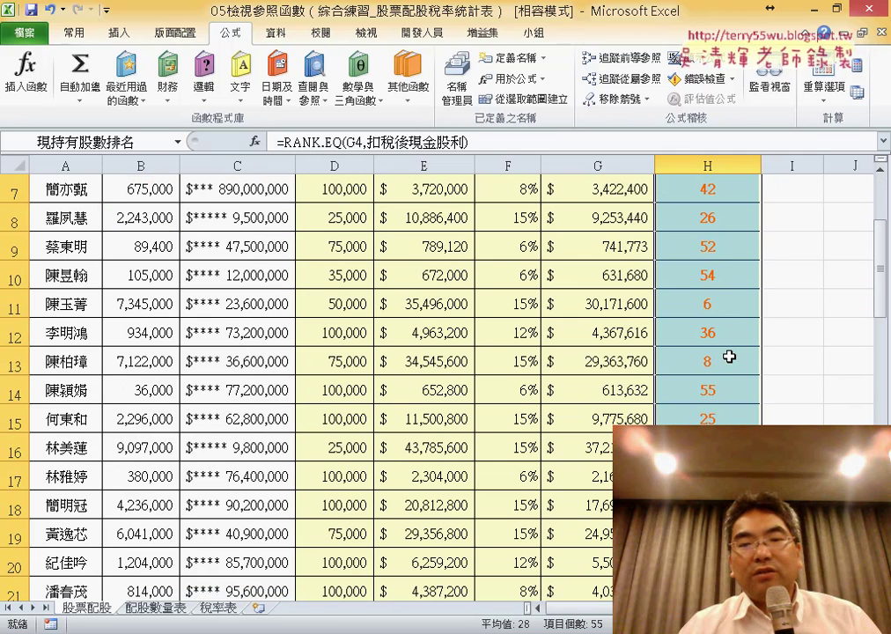
{"action": "left_click_drag", "start_coordinate": [708, 447], "coordinate": [598, 447]}
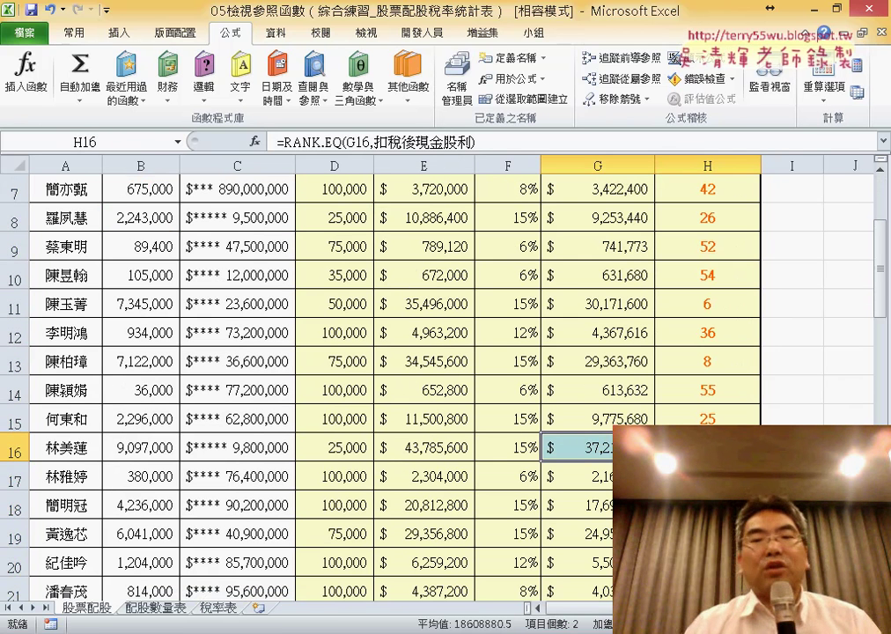
{"action": "scroll", "coordinate": [352, 352], "scroll_direction": "up", "scroll_amount": 2}
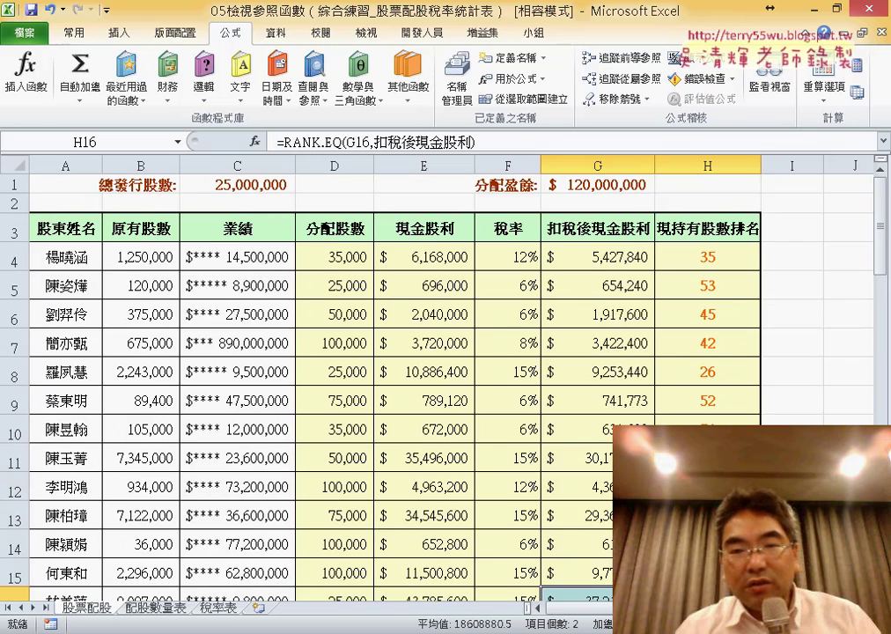
{"action": "scroll", "coordinate": [352, 352], "scroll_direction": "down", "scroll_amount": 1}
{"action": "scroll", "coordinate": [353, 352], "scroll_direction": "down", "scroll_amount": 1}
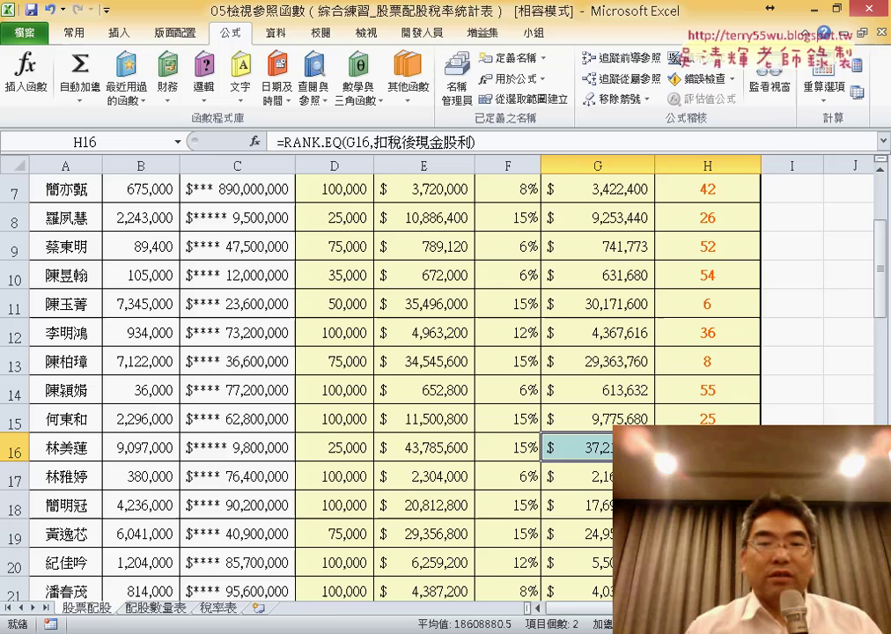
{"action": "scroll", "coordinate": [396, 378], "scroll_direction": "up", "scroll_amount": 2}
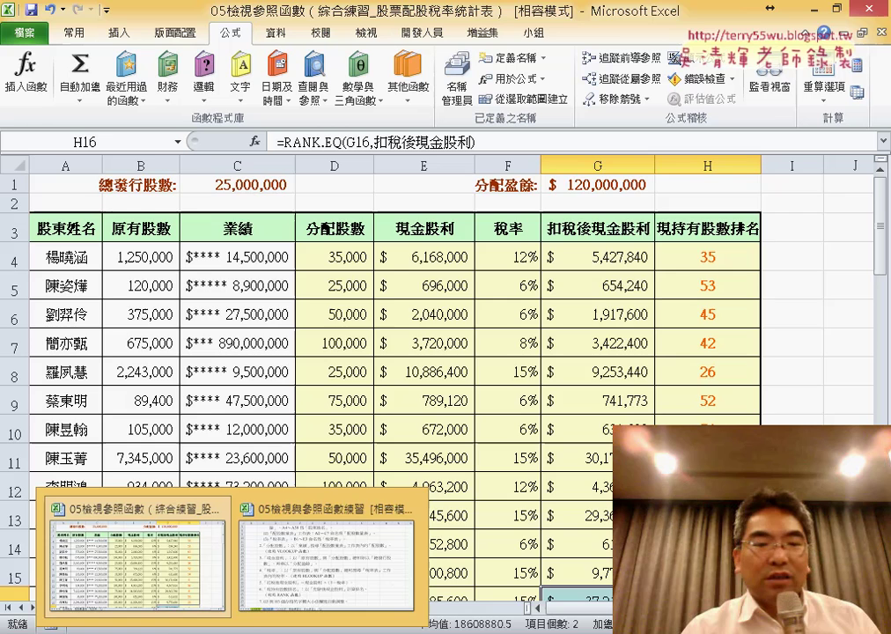
- Review the workbook's defined names in Name Manager
{"action": "left_click", "coordinate": [458, 88]}
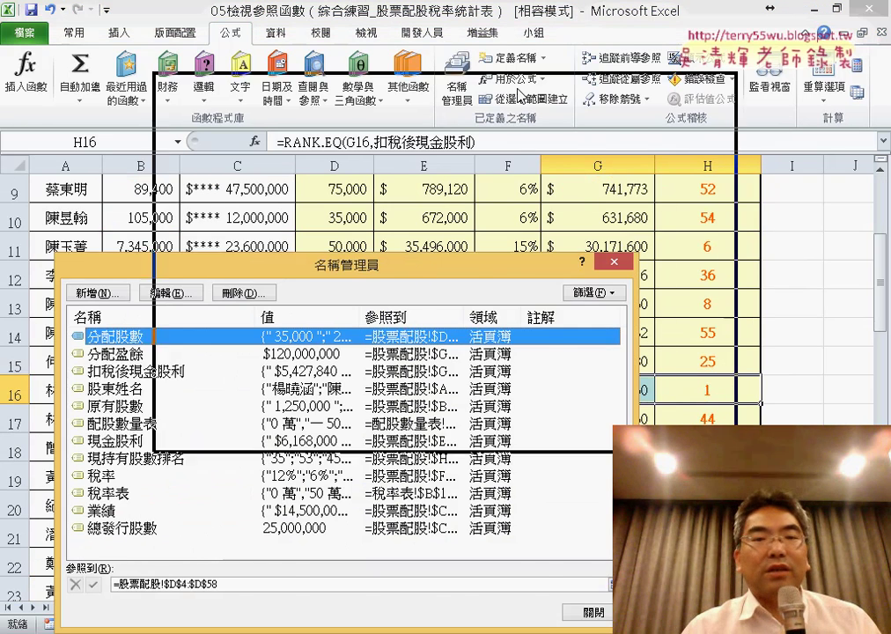
{"action": "left_click_drag", "start_coordinate": [423, 254], "coordinate": [525, 73]}
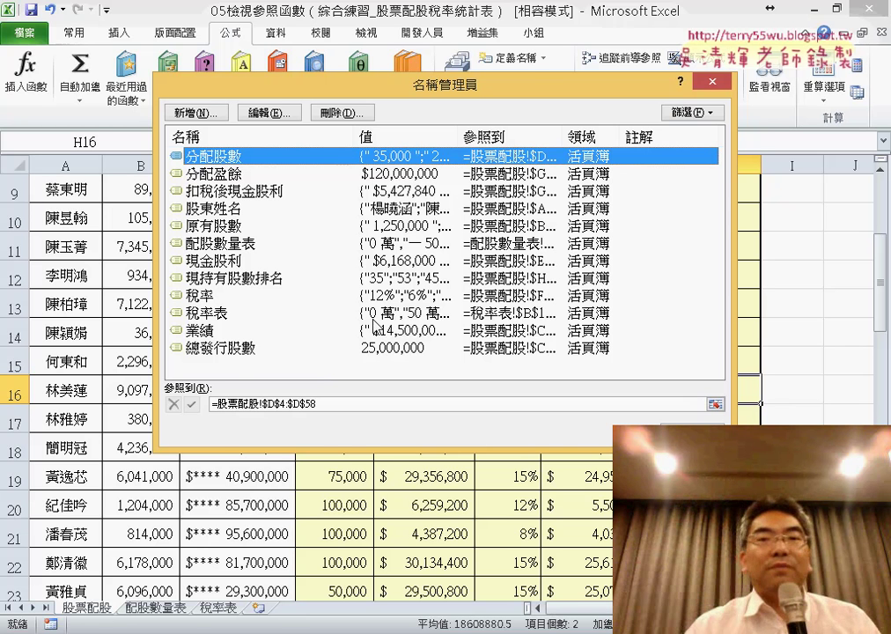
{"action": "left_click", "coordinate": [711, 86]}
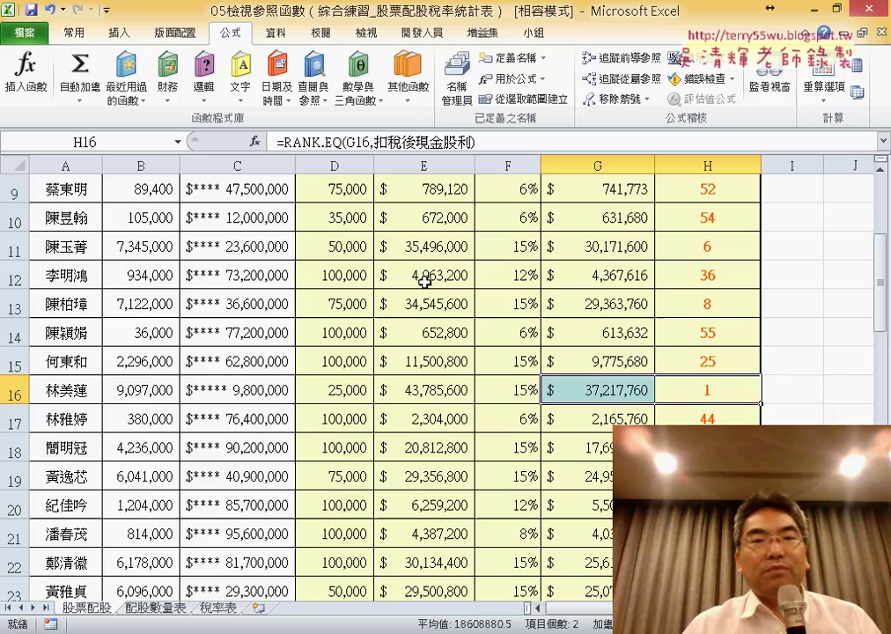
- Check the allotted-shares formula in D4, then bring up PowerPoint's summary slide 44
{"action": "scroll", "coordinate": [428, 317], "scroll_direction": "up", "scroll_amount": 3}
{"action": "left_click", "coordinate": [345, 260]}
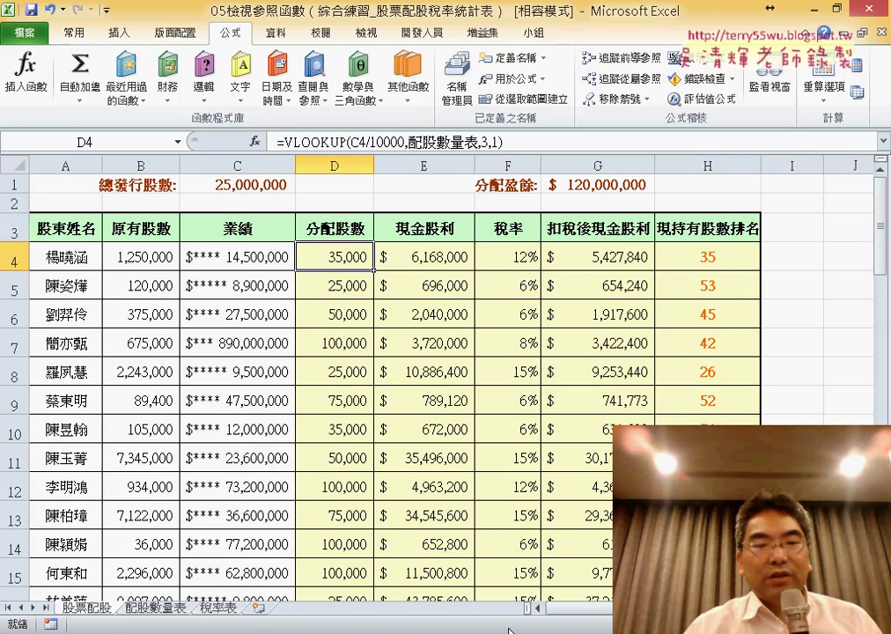
{"action": "left_click", "coordinate": [516, 584]}
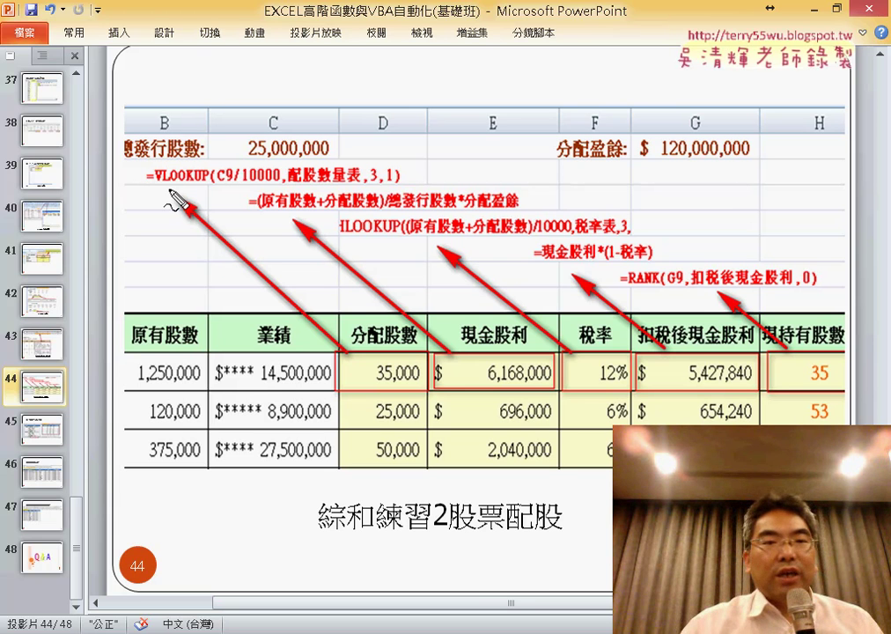
- Draw a red ink line under VLOOKUP in slide 44's allotted-shares formula
{"action": "left_click_drag", "start_coordinate": [164, 185], "coordinate": [200, 185]}
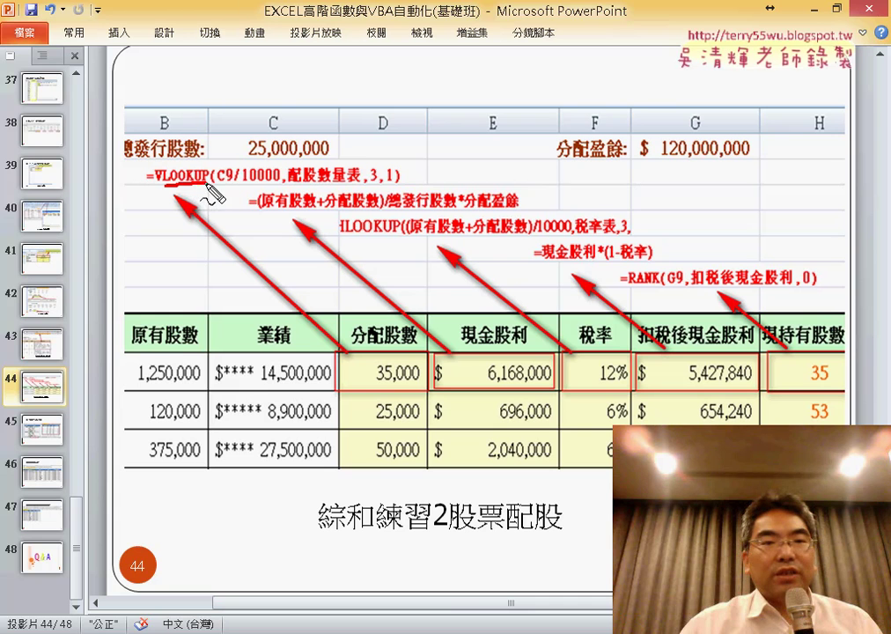